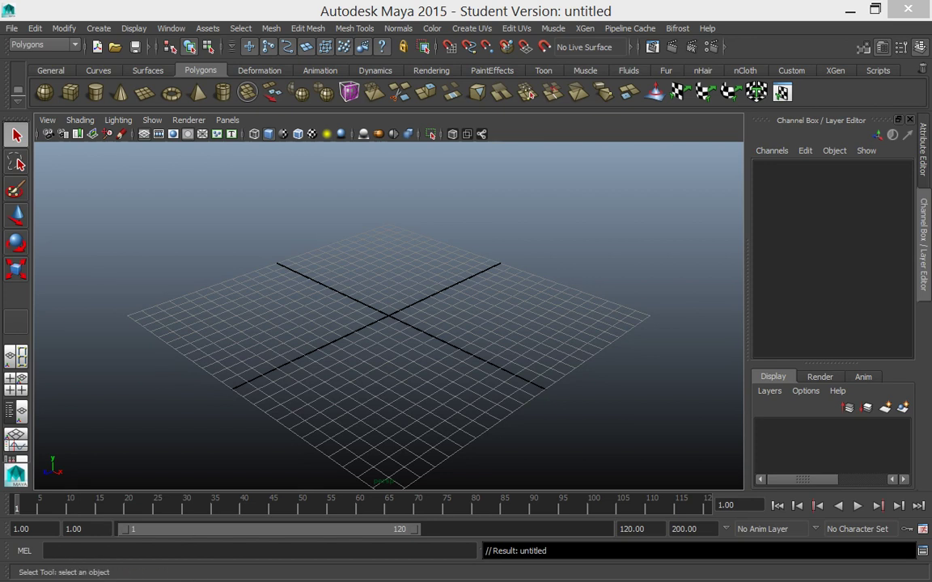
Browse from BCU through UV Mapping Tut and UV Project v2 into its scenes folder.
mouse_move(73, 577)
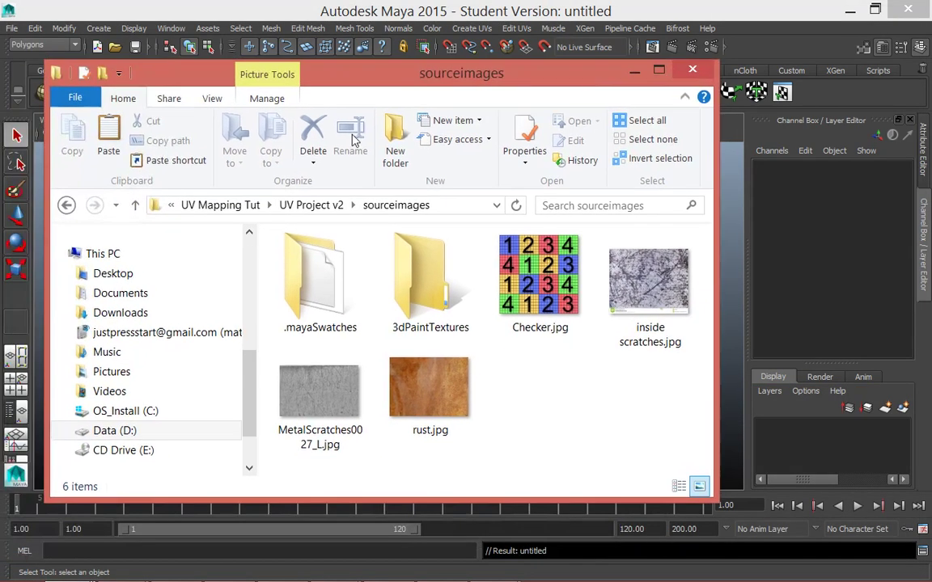
click(332, 204)
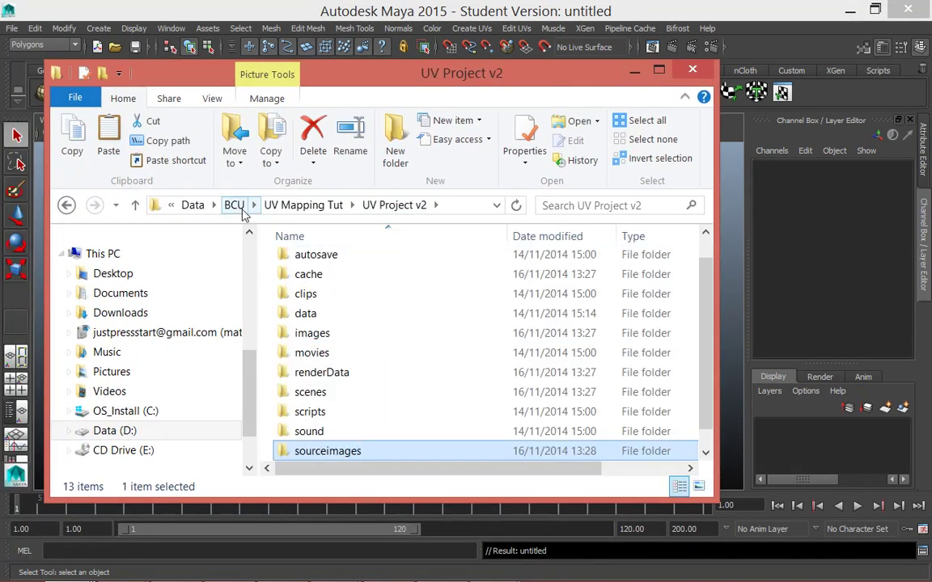
click(233, 204)
click(351, 204)
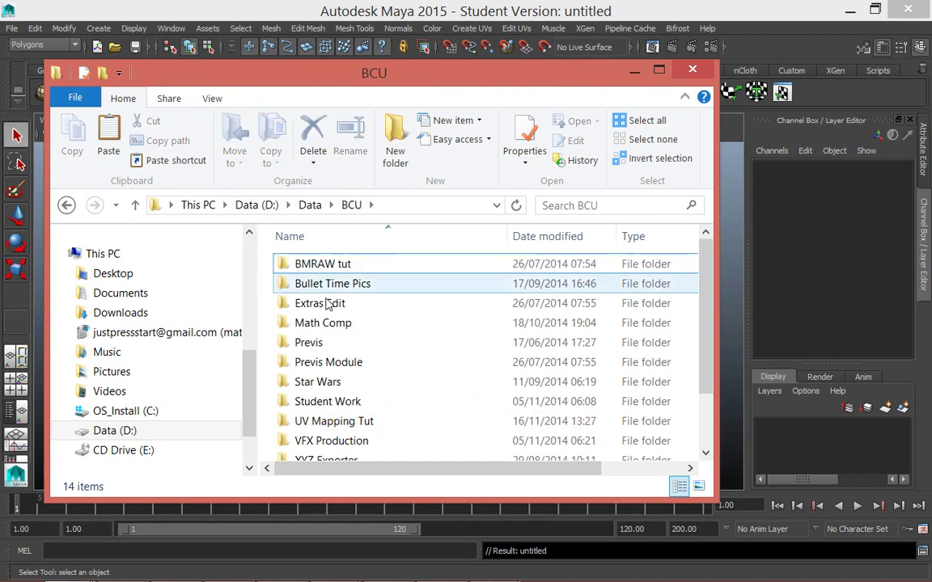
double_click(306, 421)
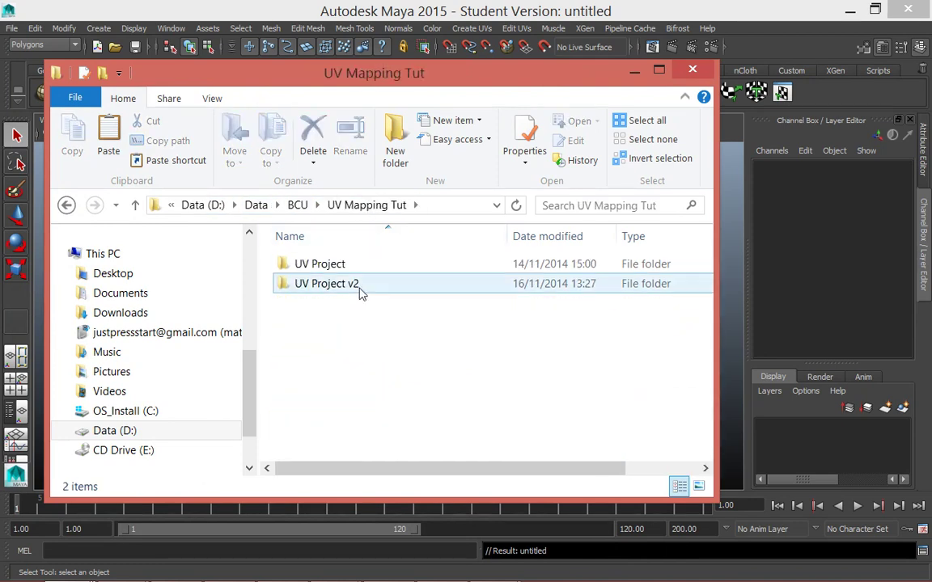
double_click(336, 285)
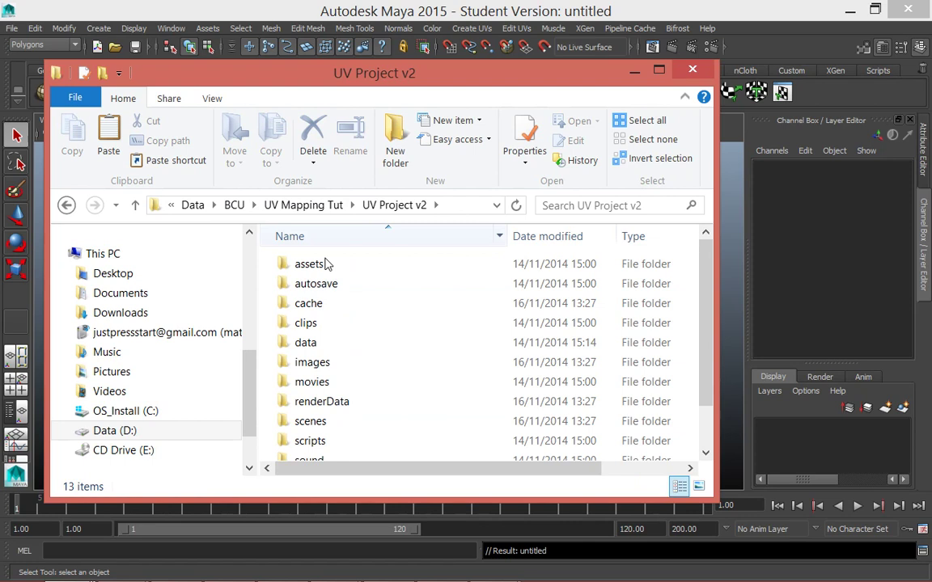
double_click(316, 428)
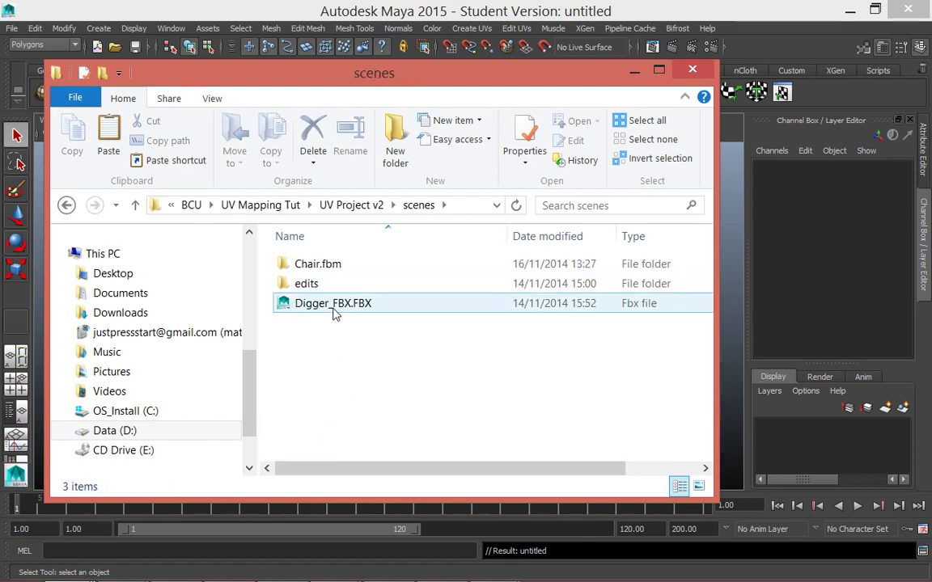
Go back to UV Project v2 and open the sourceimages texture folder.
click(66, 204)
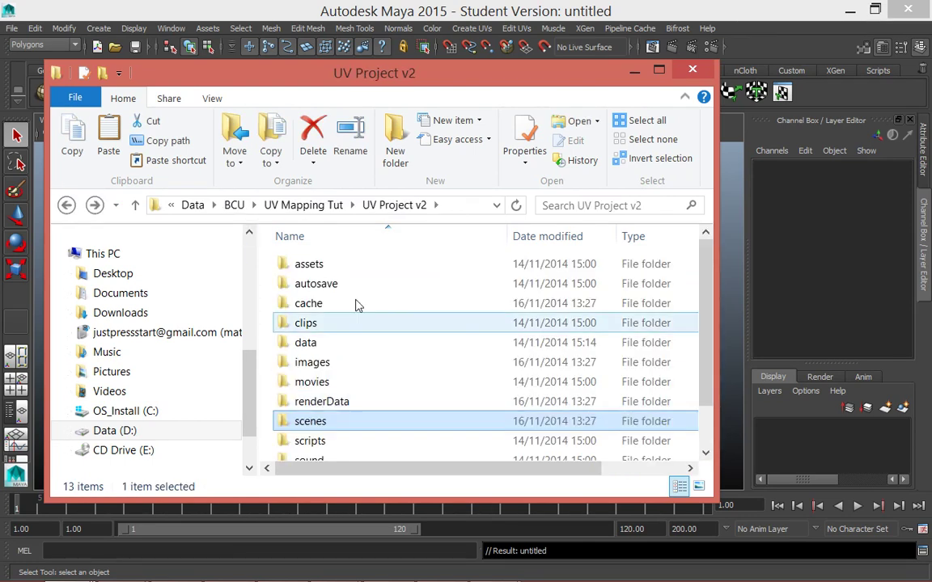
scroll(360, 372, down, 1)
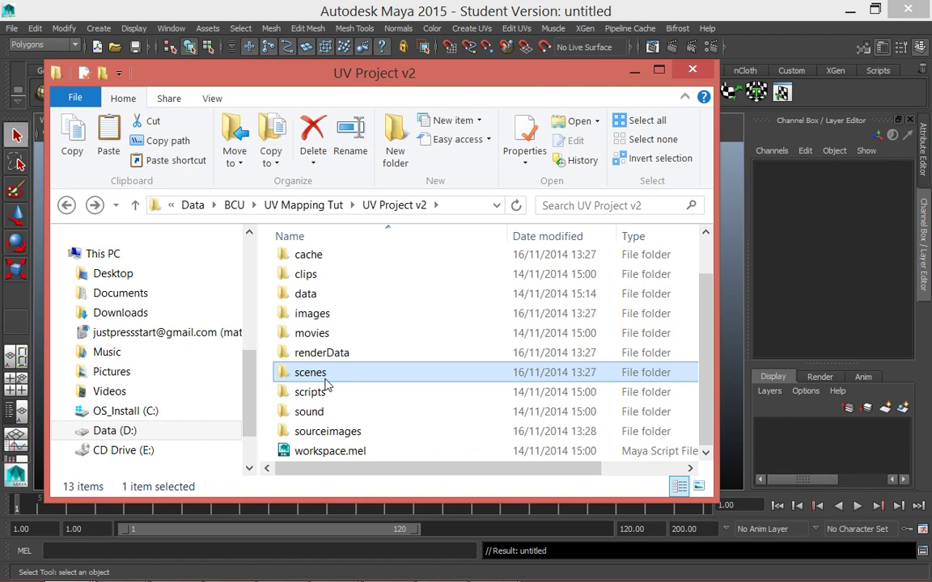
double_click(323, 432)
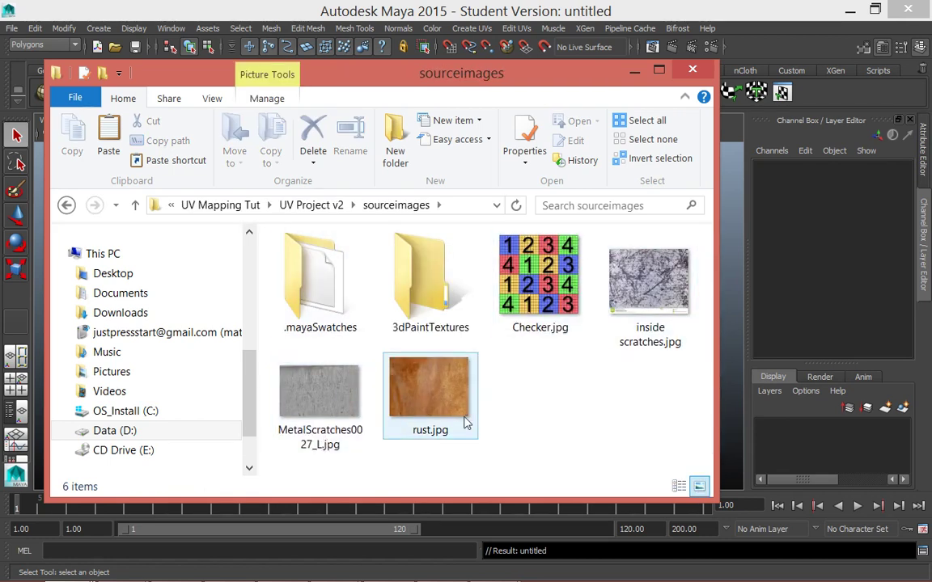
Set UV Project v2 as the current Maya project.
click(677, 14)
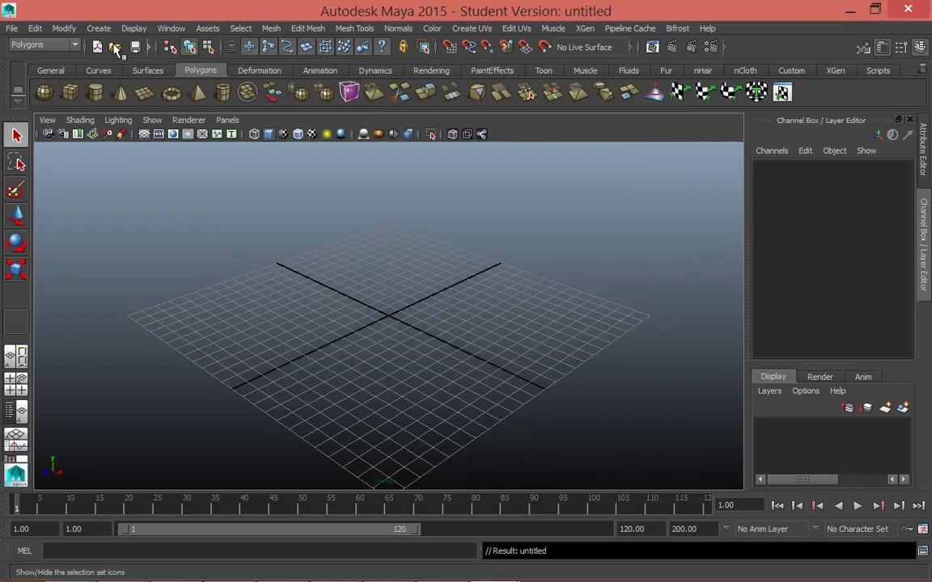
click(12, 28)
click(42, 324)
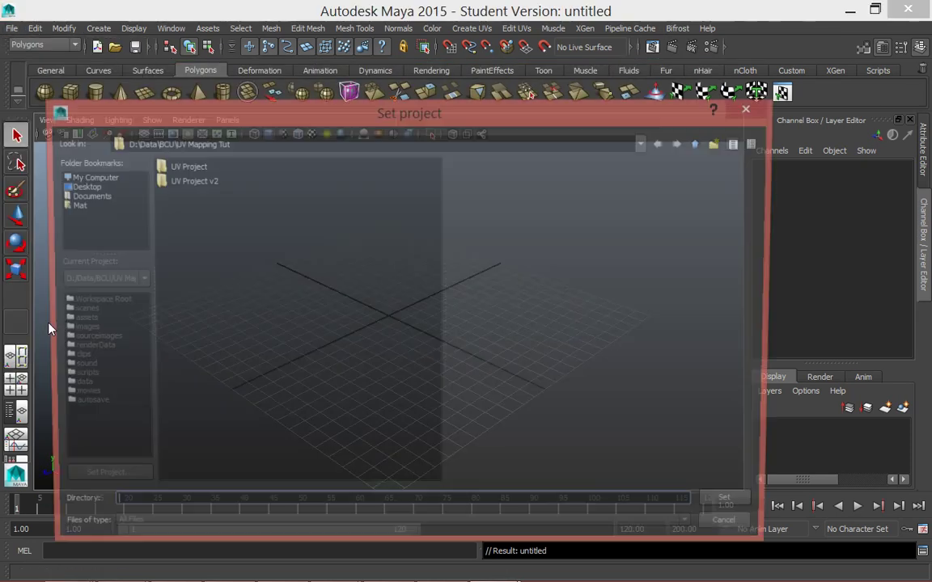
click(177, 181)
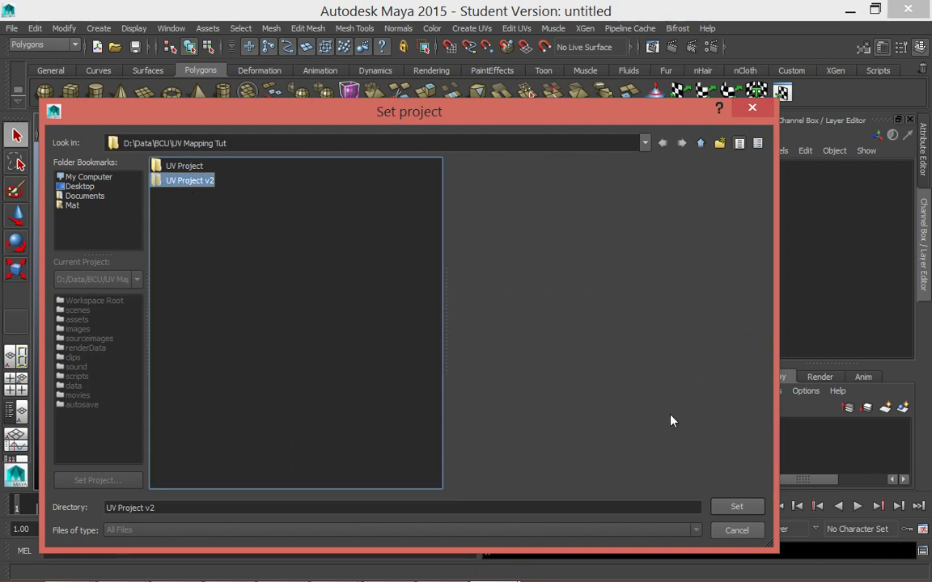
click(742, 511)
Open Digger_FBX.FBX, dismiss the import warnings, and frame the whole digger.
click(12, 28)
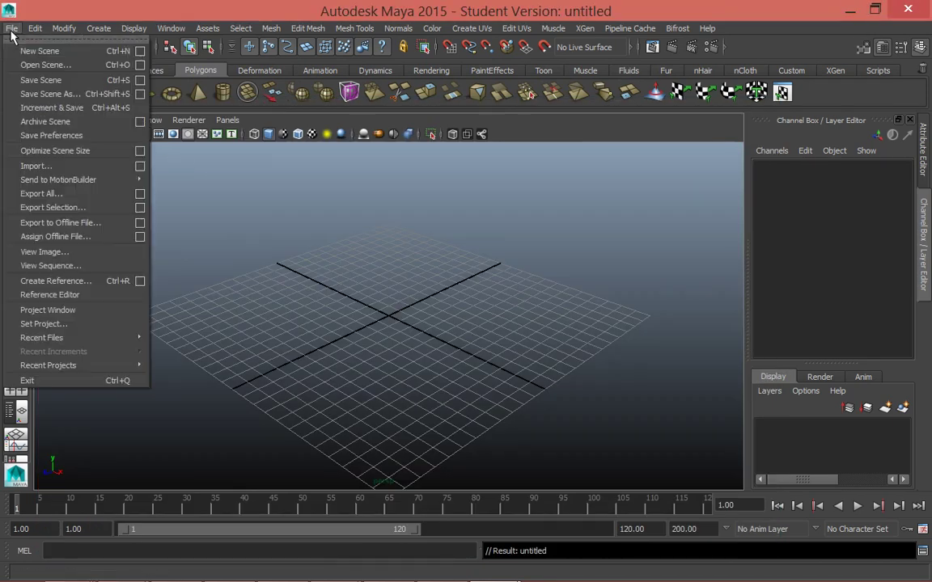
click(12, 68)
click(193, 195)
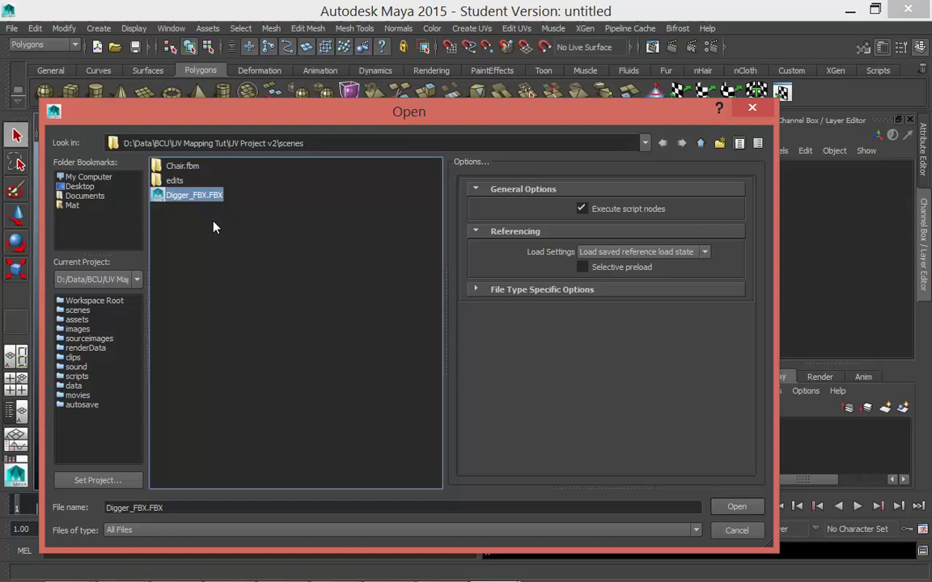
click(759, 508)
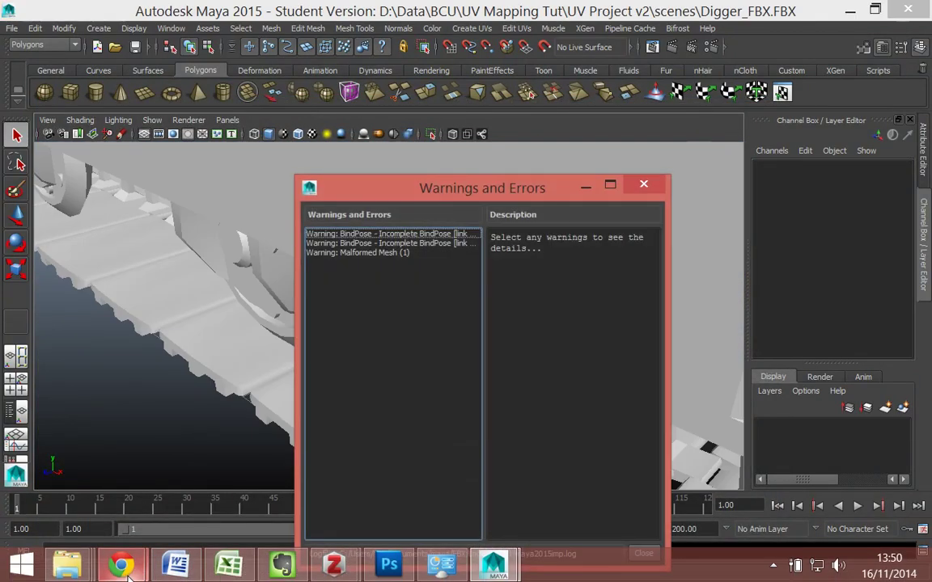
mouse_move(125, 571)
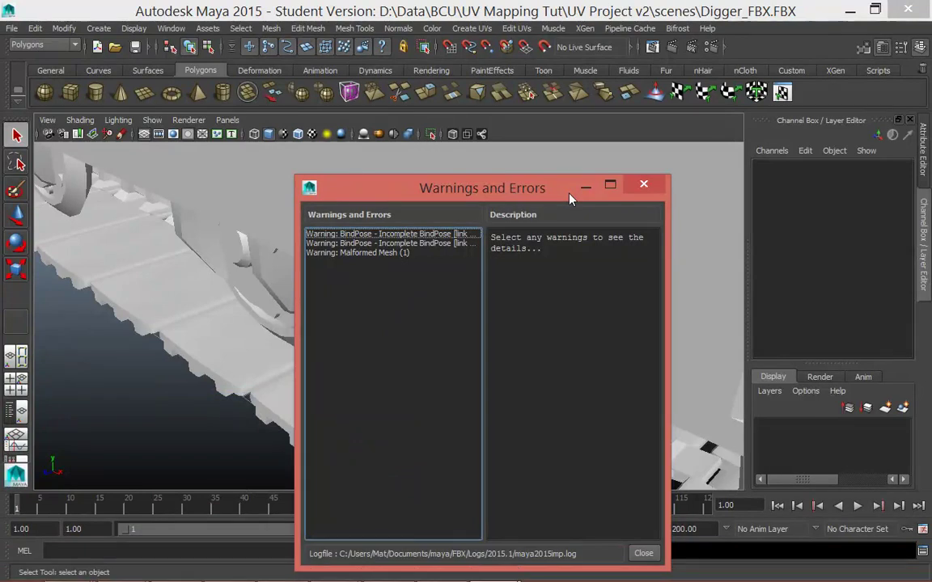
drag(571, 198, 520, 119)
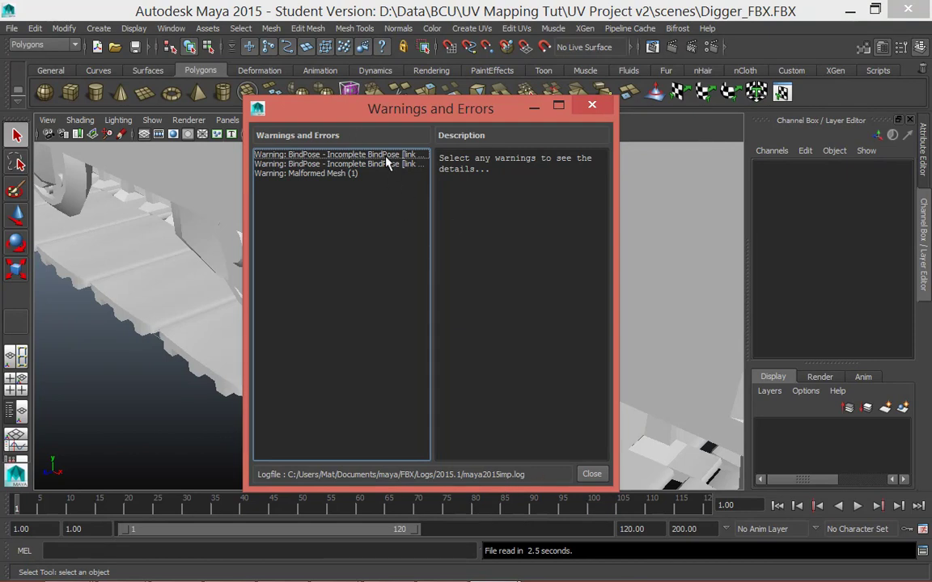
click(595, 476)
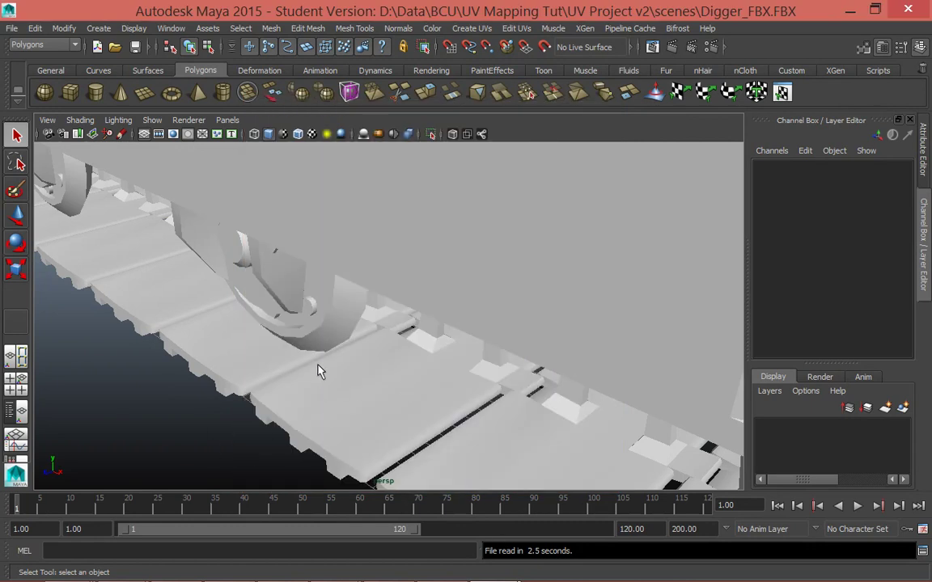
key(f)
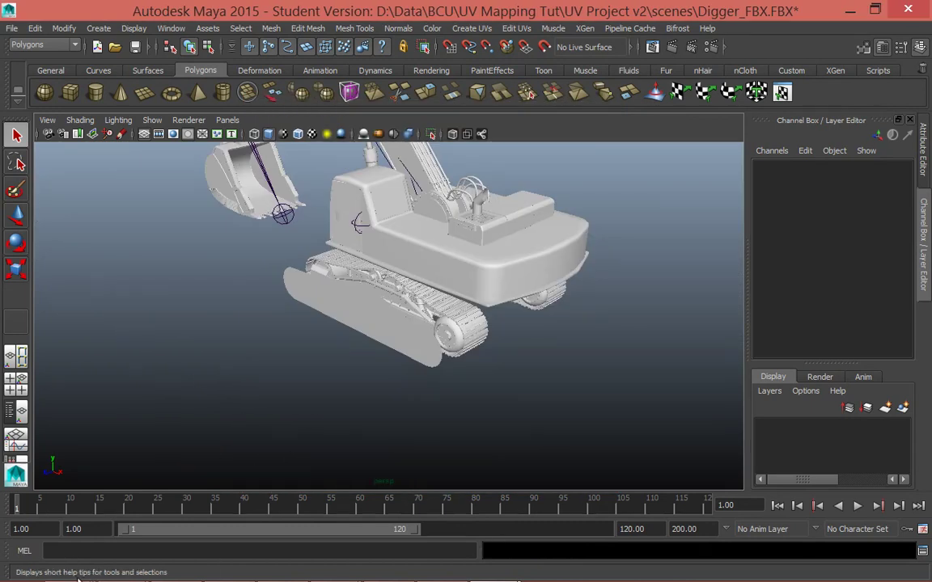
mouse_move(129, 576)
click(318, 509)
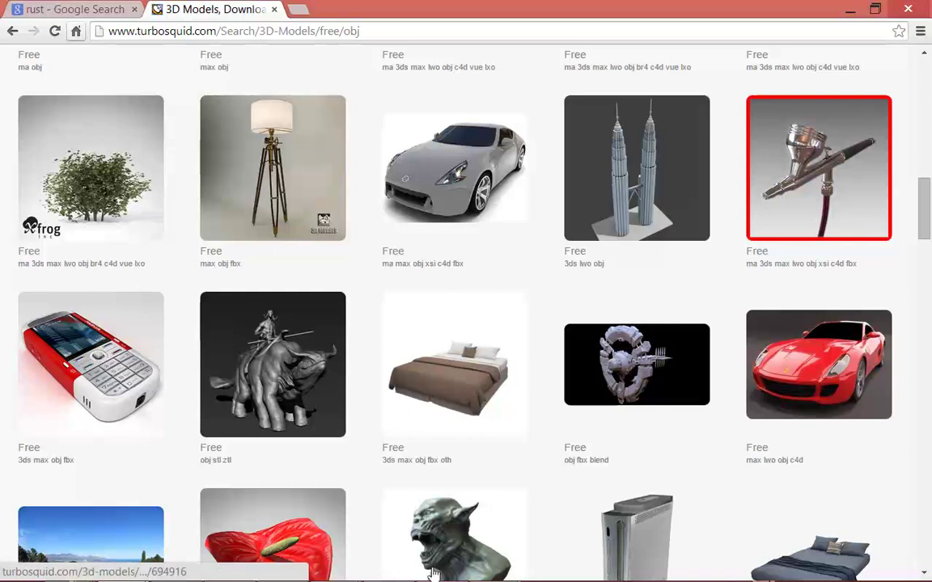
scroll(189, 420, down, 3)
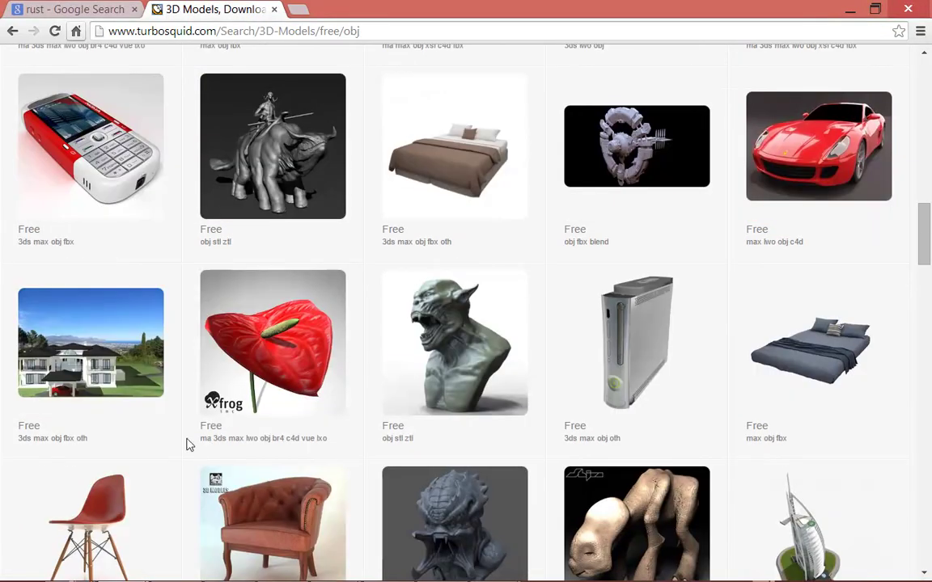
mouse_move(119, 566)
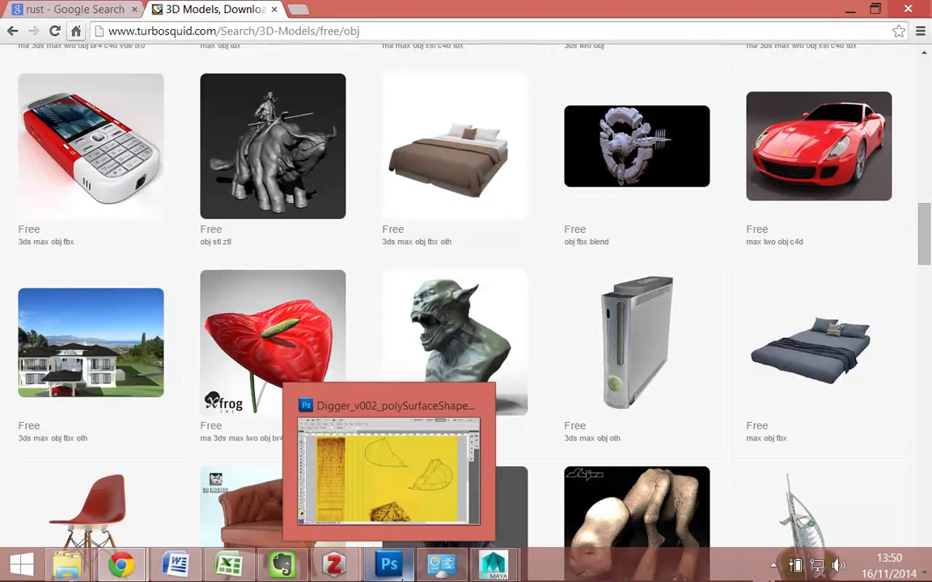
Tumble beneath the digger, then play and stop its animation at frame 112.
mouse_move(503, 576)
click(489, 459)
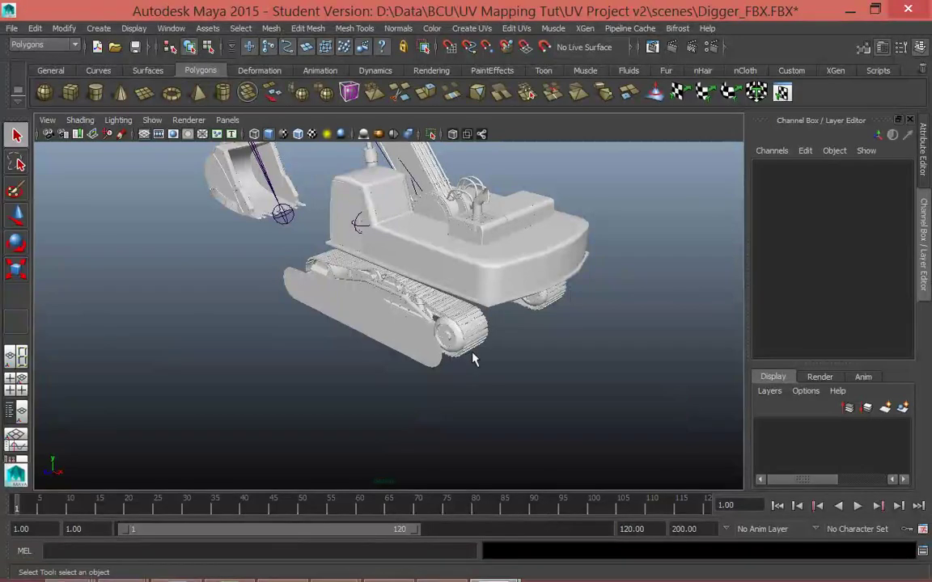
alt+drag(510, 202, 531, 281)
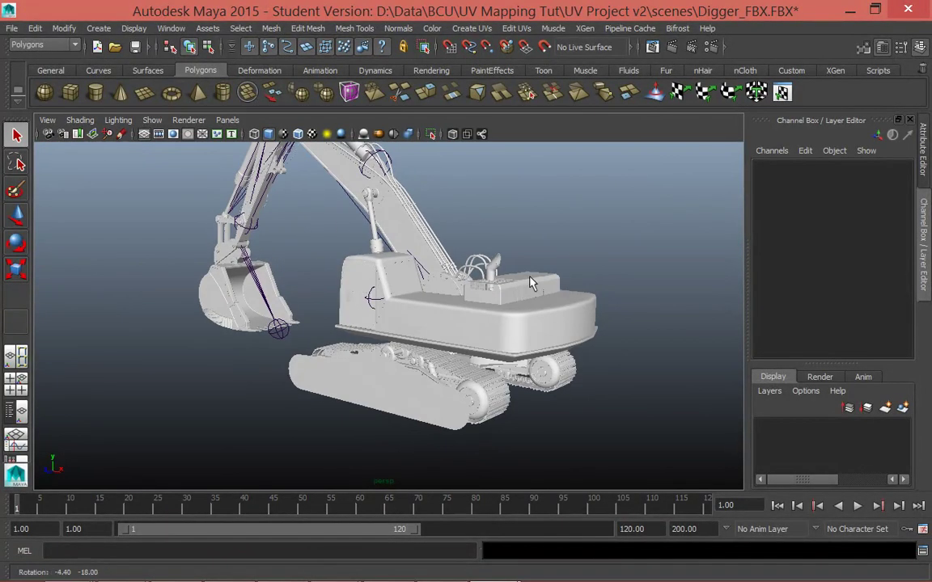
click(855, 507)
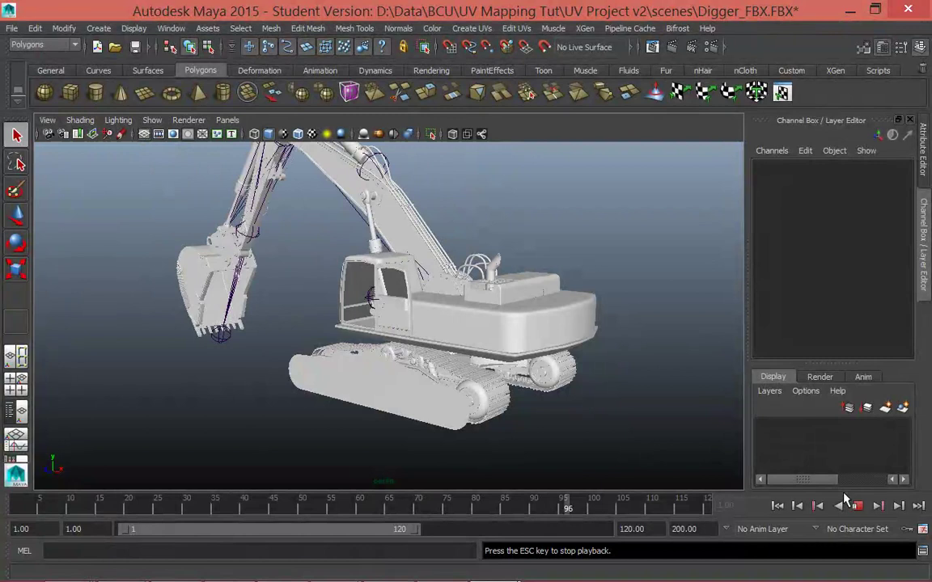
click(856, 506)
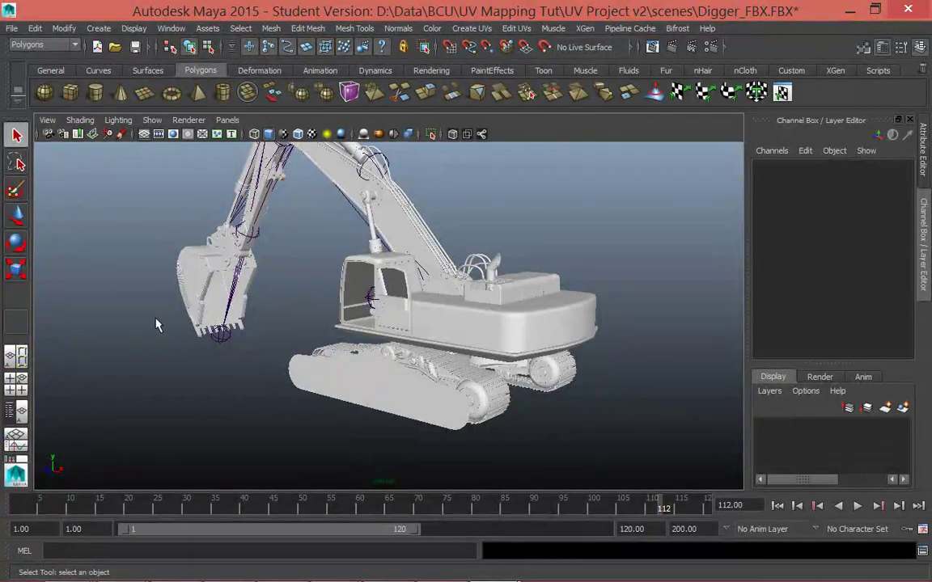
Select the arm-and-bucket mesh, close in on the bucket, and rewind to frame 1.
click(195, 267)
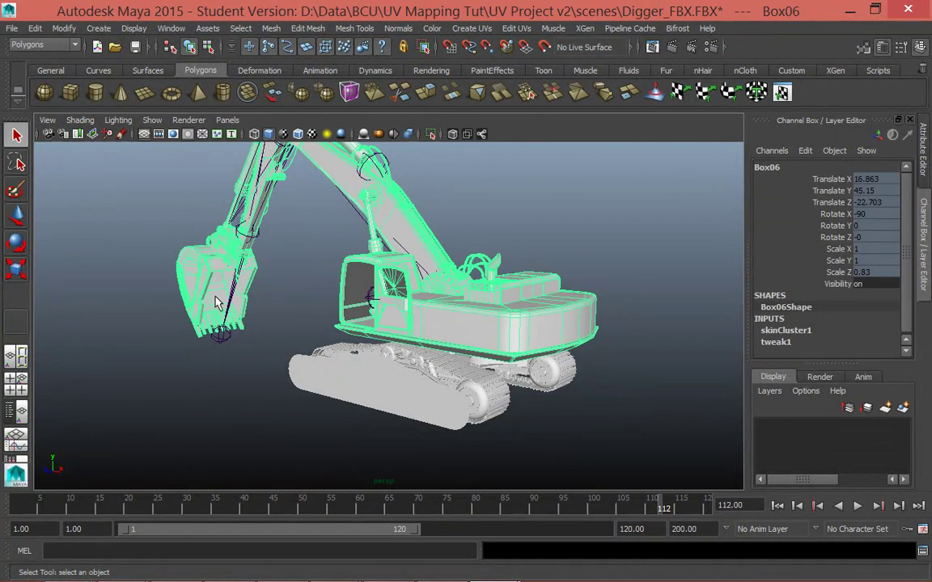
alt+drag(241, 297, 330, 378)
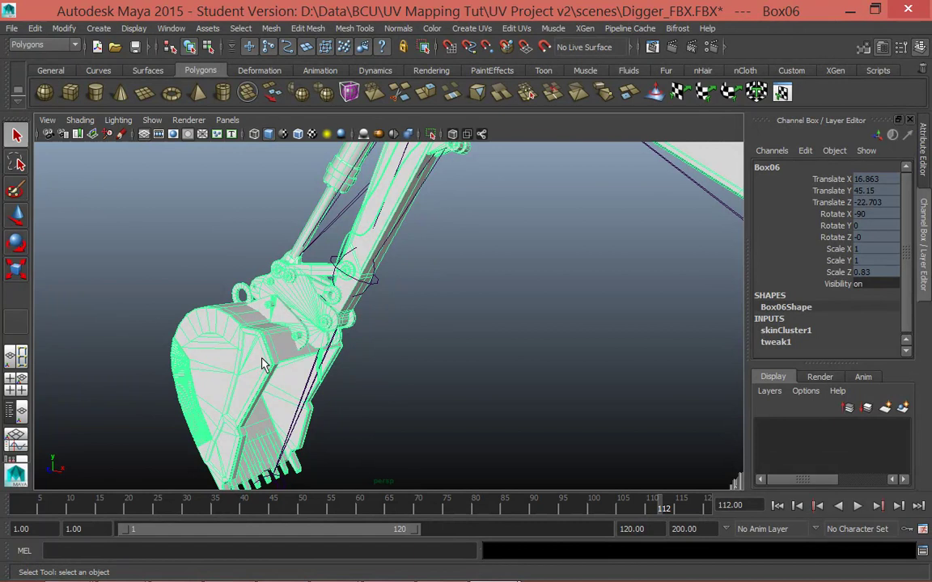
drag(166, 507, 16, 507)
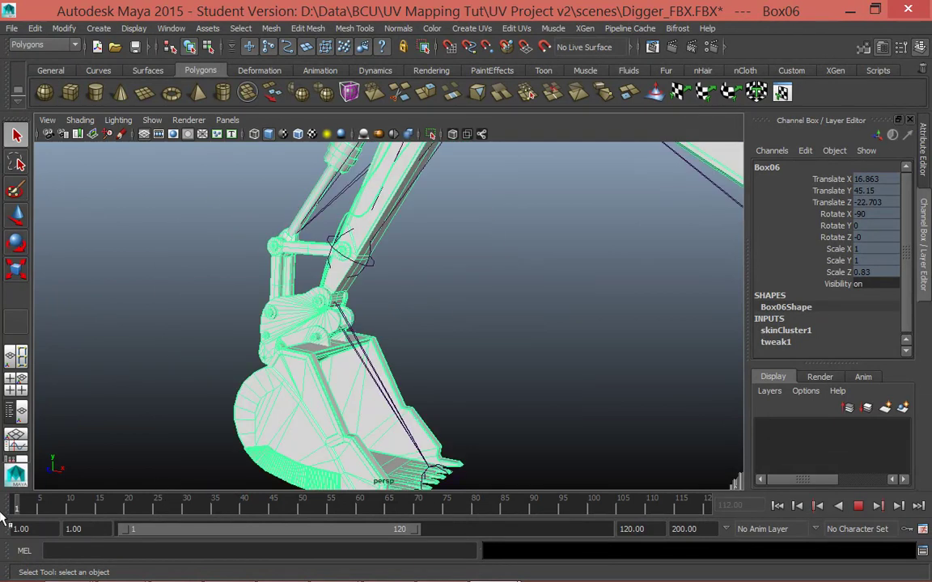
scroll(398, 350, down, 2)
alt+drag(340, 361, 410, 435)
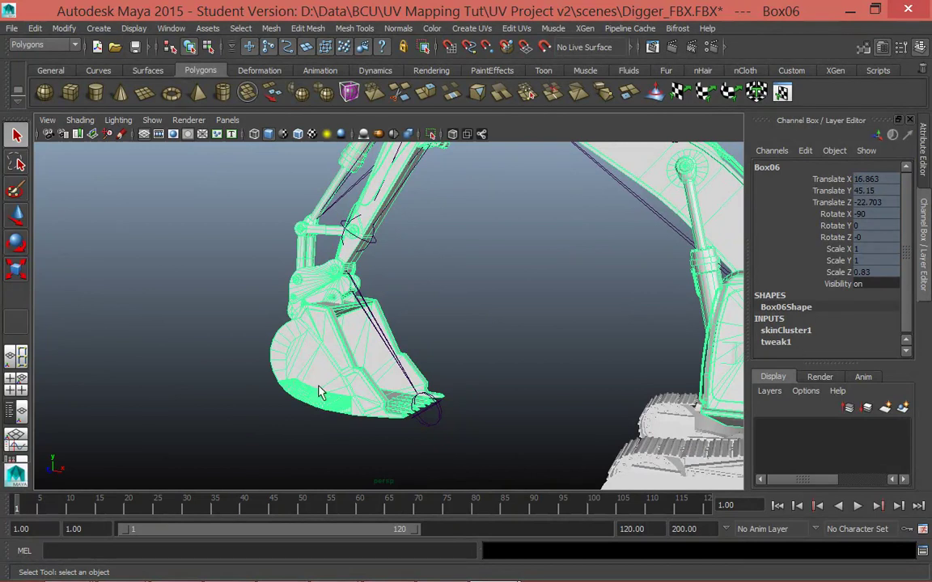
Scrub, play and step through the bucket animation keys, then reselect the bucket mesh.
drag(135, 506, 208, 518)
key(alt+v)
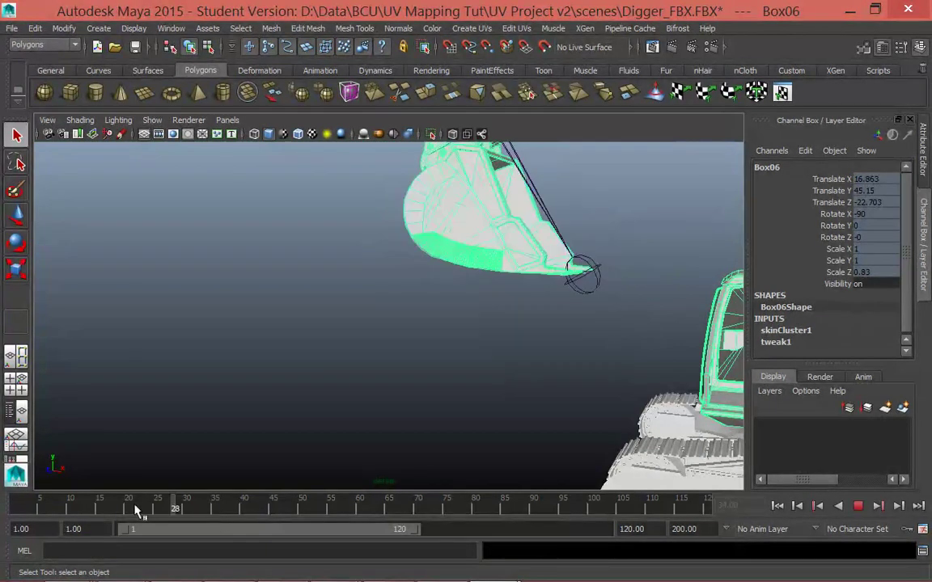
drag(332, 509, 16, 508)
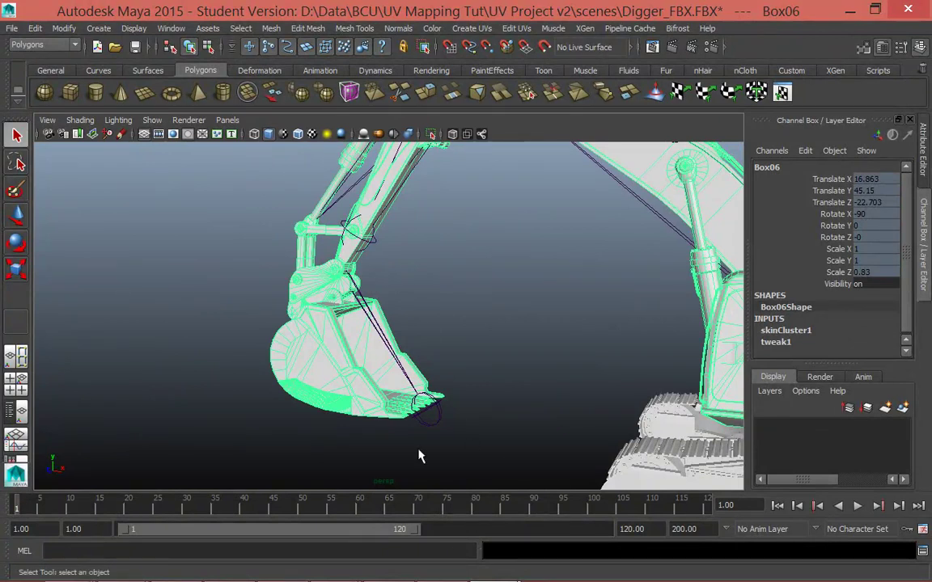
click(857, 506)
click(857, 505)
click(838, 505)
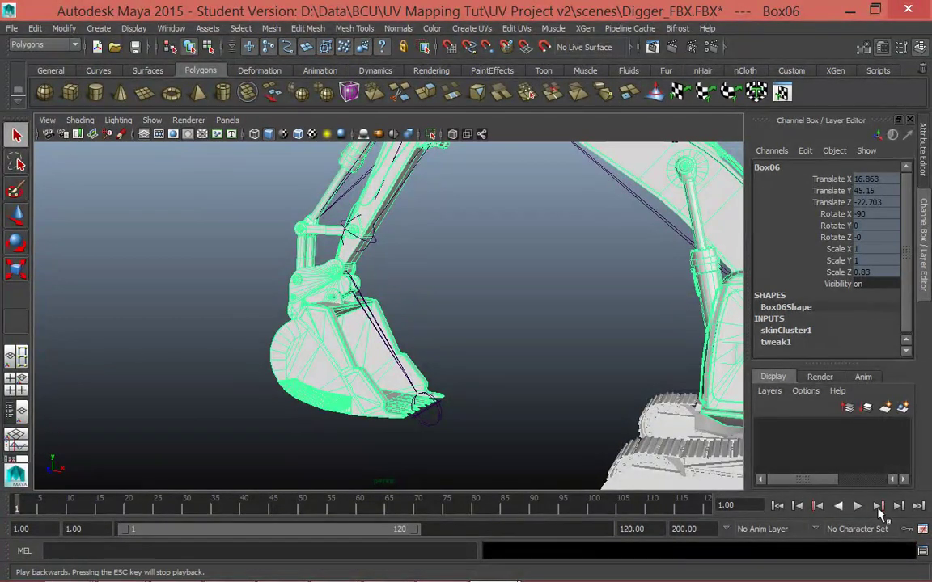
click(877, 506)
click(817, 505)
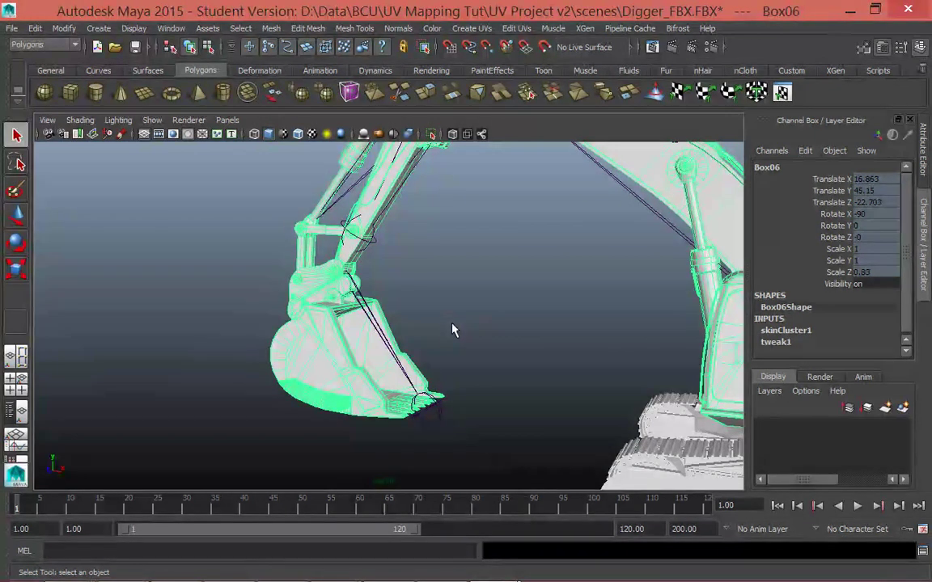
click(443, 246)
click(279, 324)
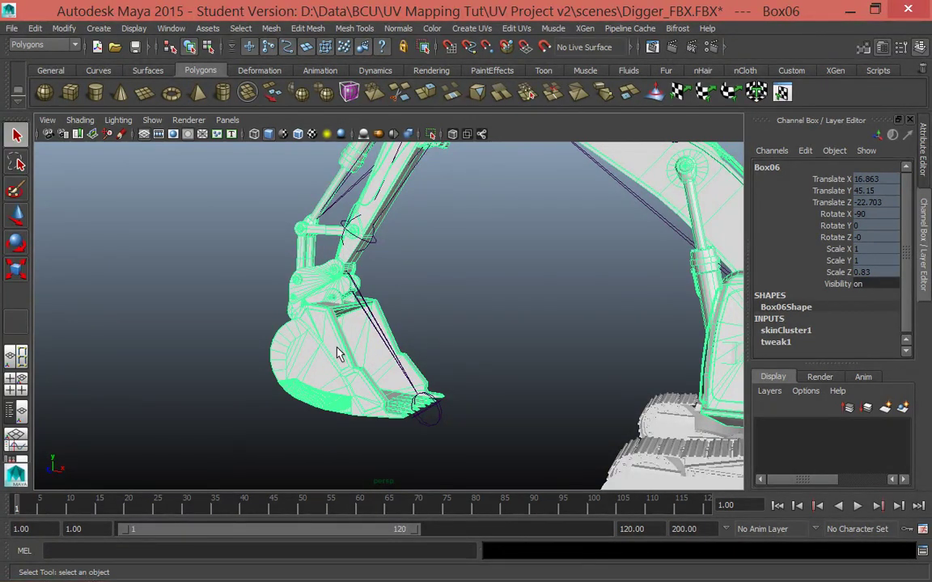
Put Box06 into UV Shell selection from the marking menu and zoom onto the bucket.
right_click(338, 235)
mouse_move(393, 234)
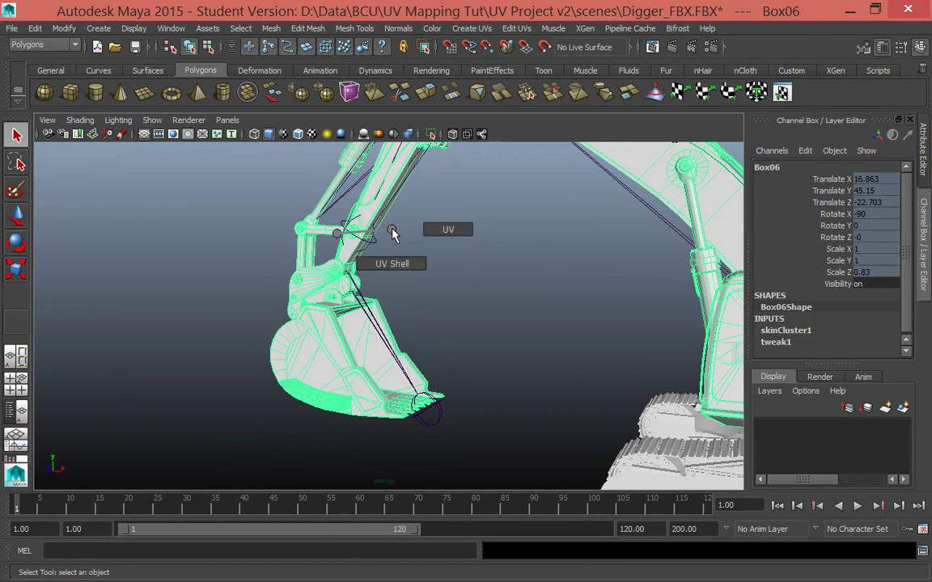
click(401, 265)
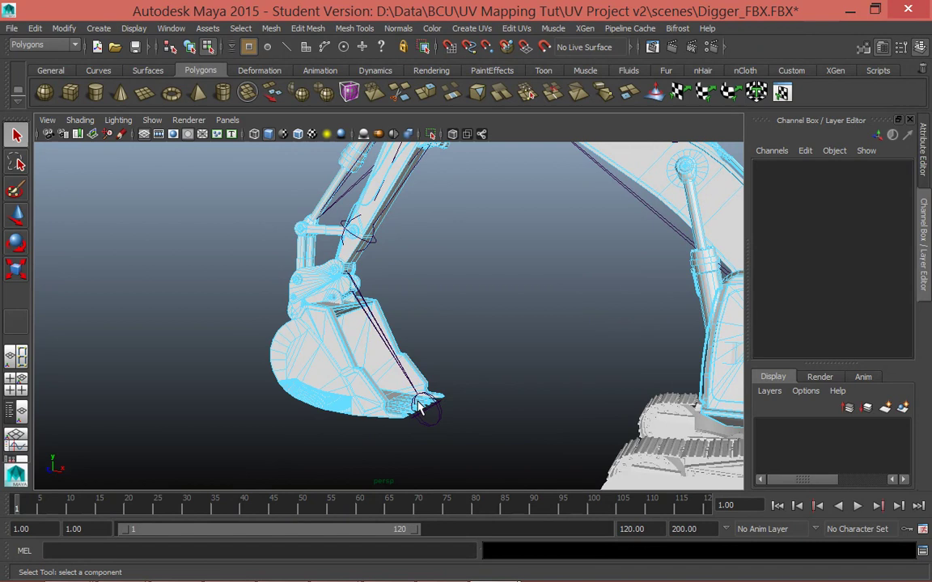
scroll(356, 307, up, 3)
alt+drag(356, 308, 275, 396)
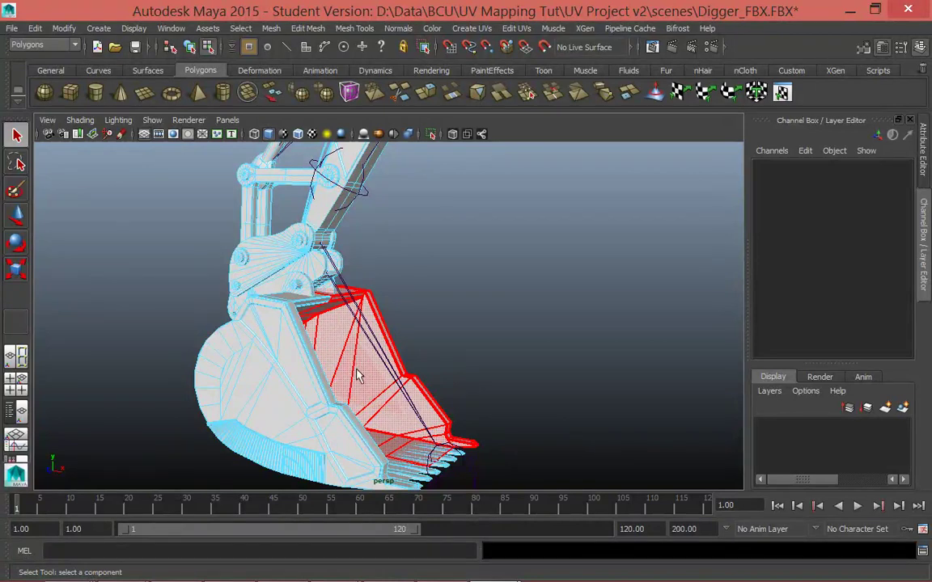
right_click(291, 295)
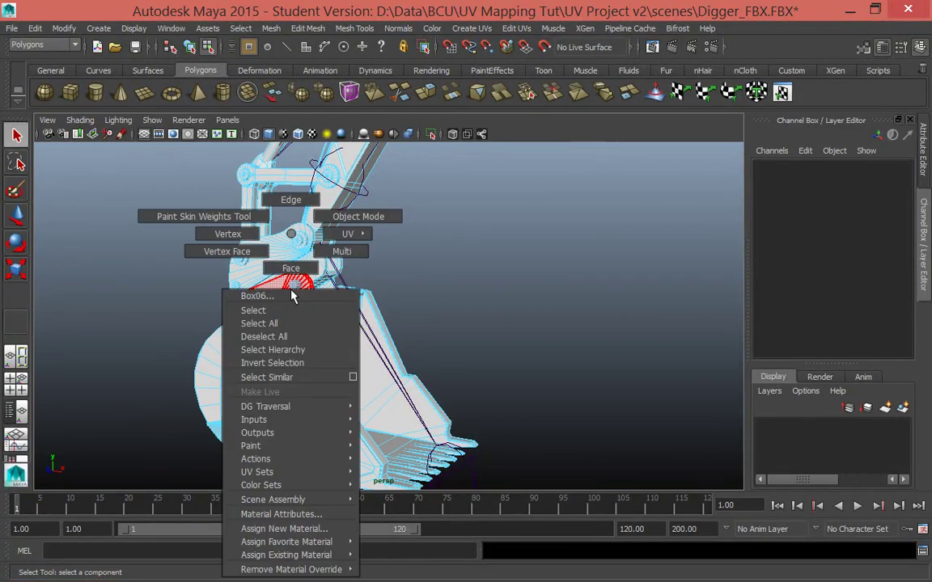
right_drag(291, 295, 363, 267)
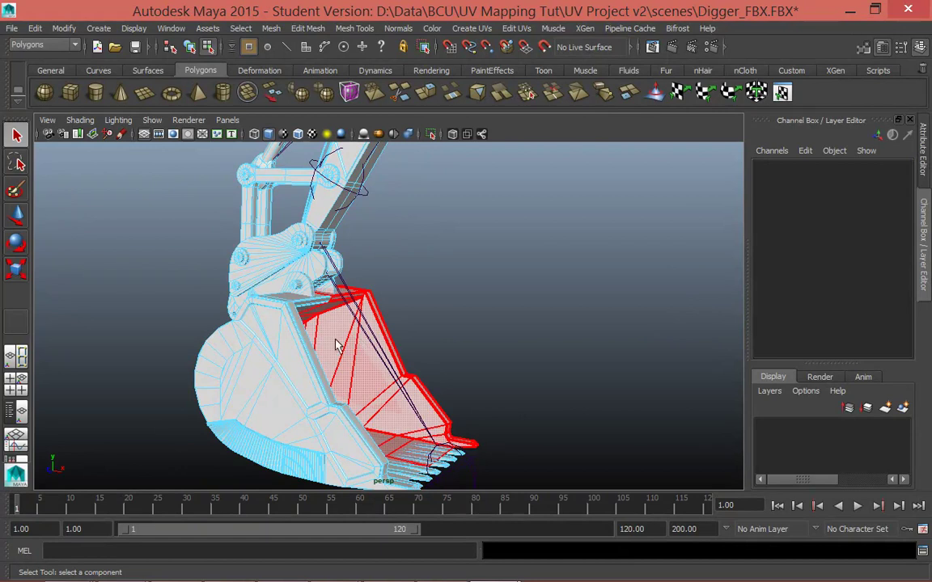
Select the bucket's inner and side shells and apply Mesh > Separate.
click(376, 387)
click(298, 376)
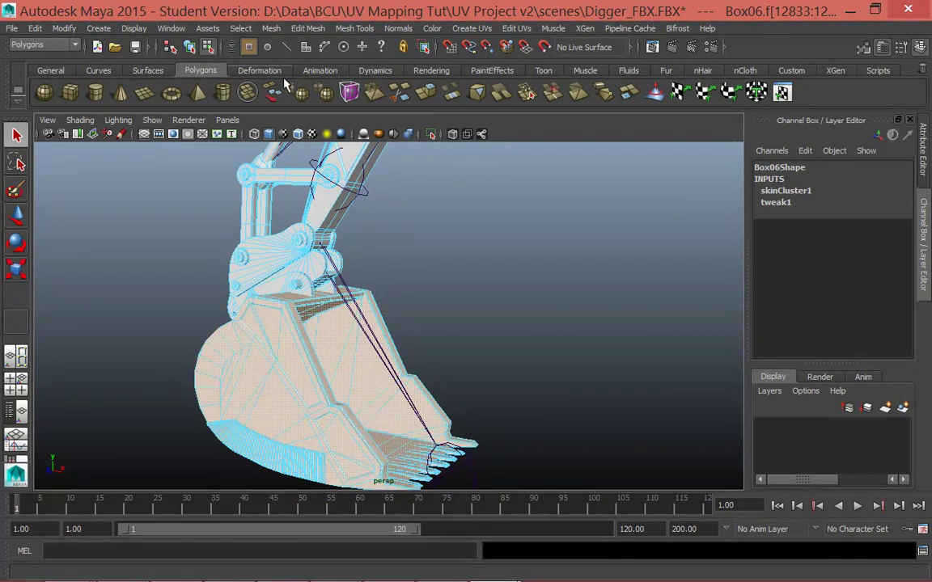
click(273, 29)
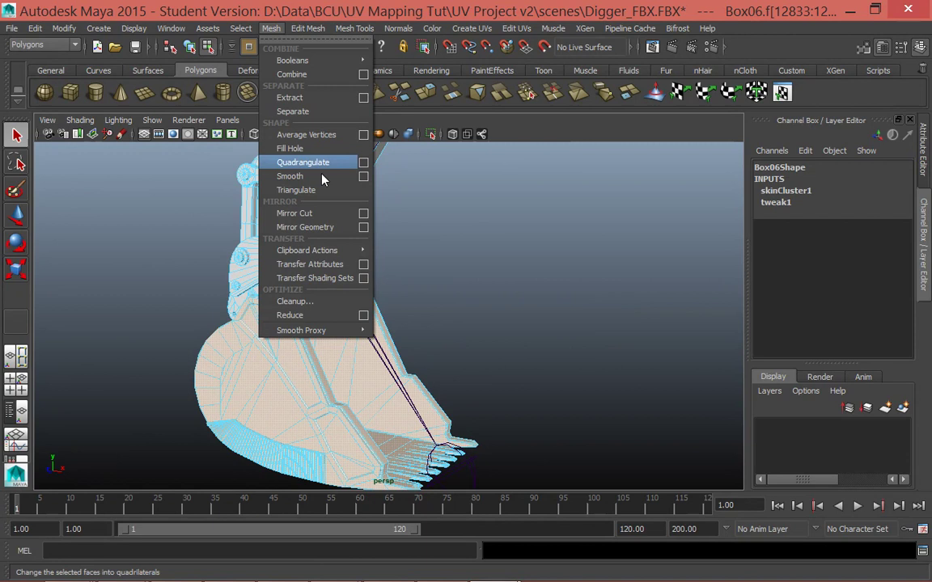
click(293, 112)
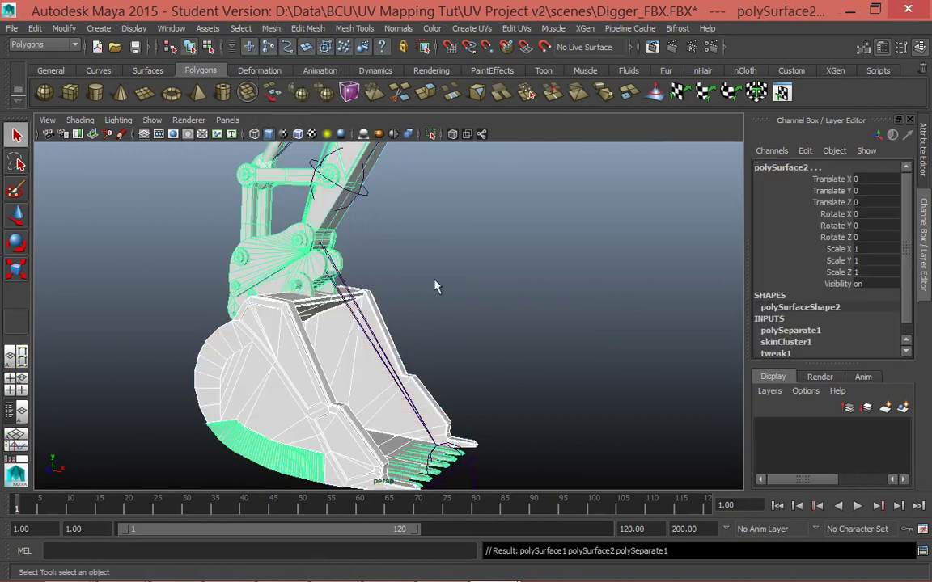
Click through the separated pieces to identify polySurface1 and polySurface2.
key(w)
click(280, 345)
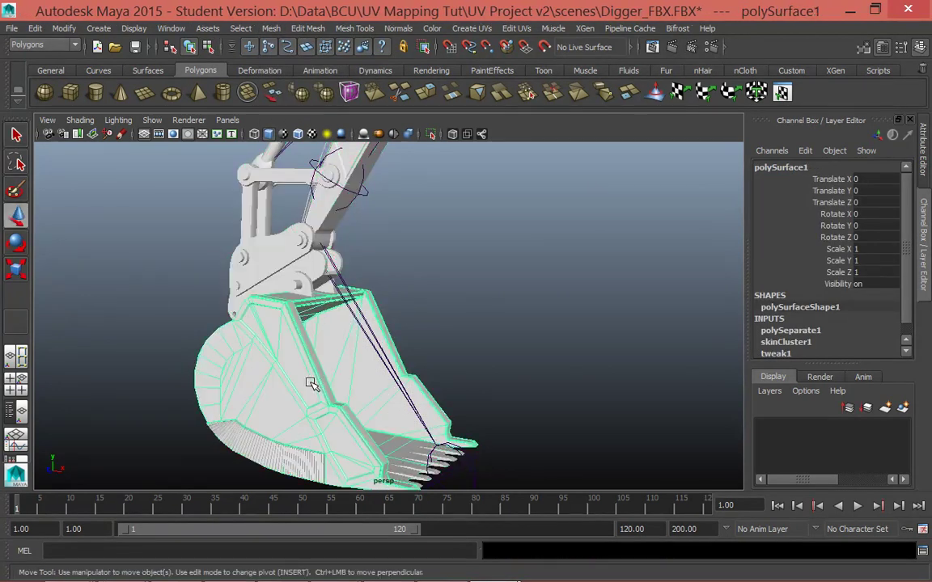
click(476, 313)
key(ctrl+z)
key(ctrl+y)
click(304, 388)
click(281, 389)
click(250, 339)
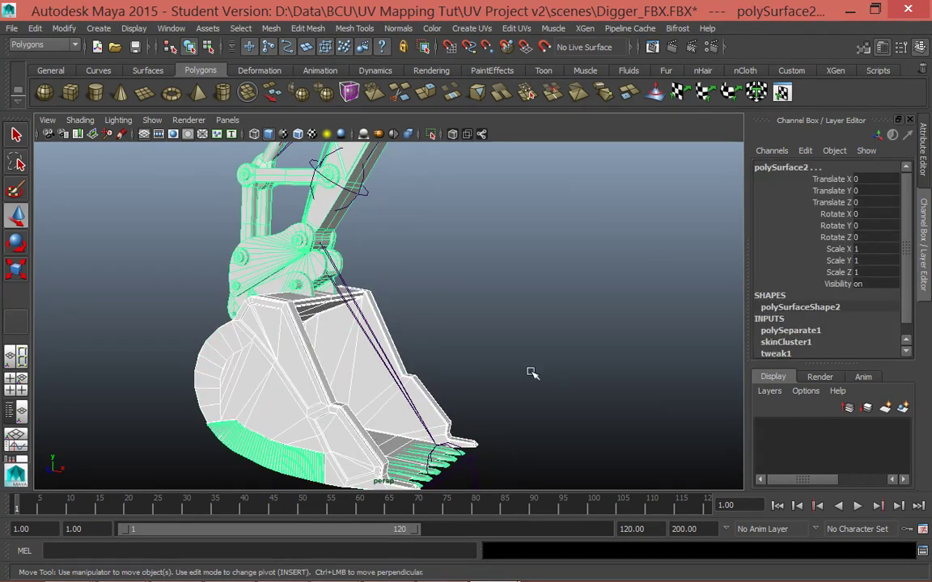
click(504, 374)
click(330, 368)
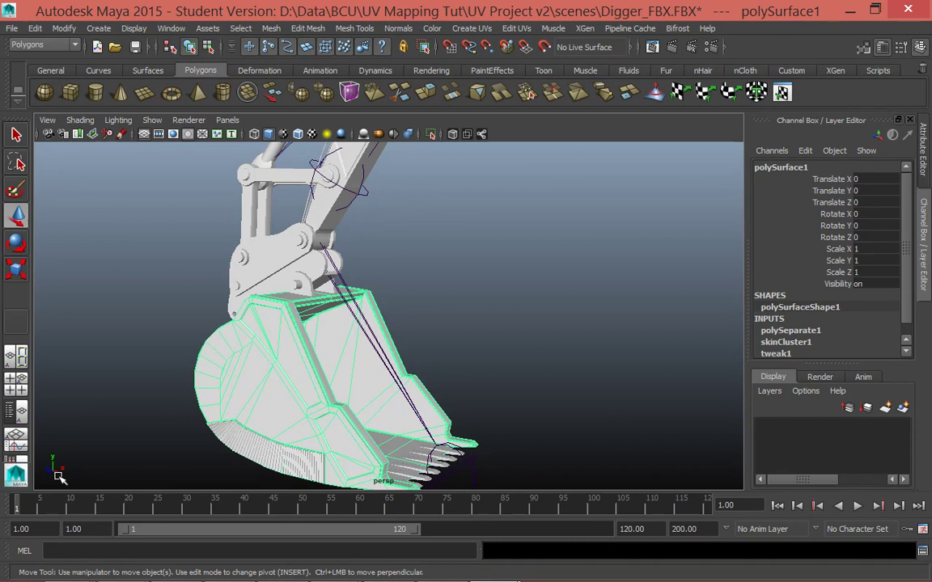
Drag polySurface3 down to Translate Y -310.287 and tumble the view to frame it.
click(292, 389)
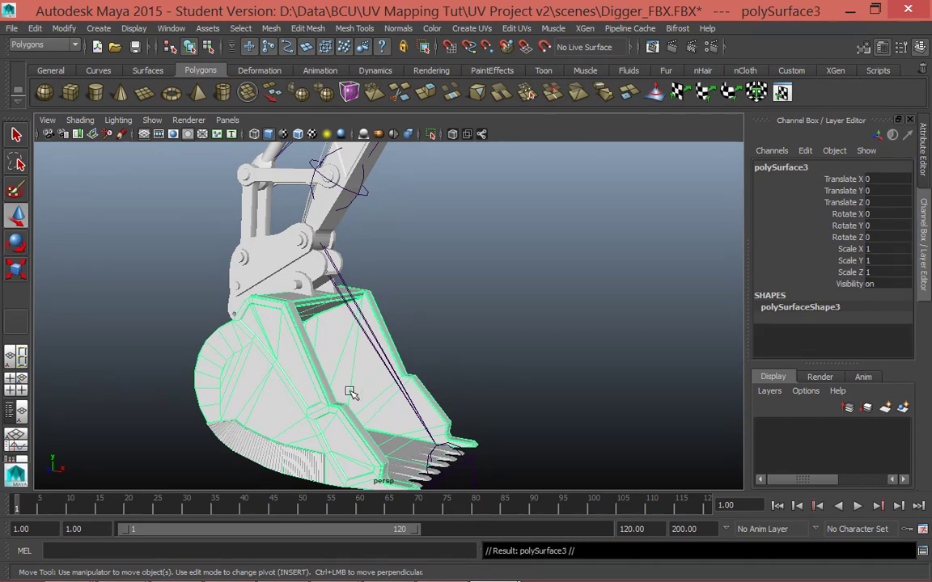
scroll(354, 357, down, 5)
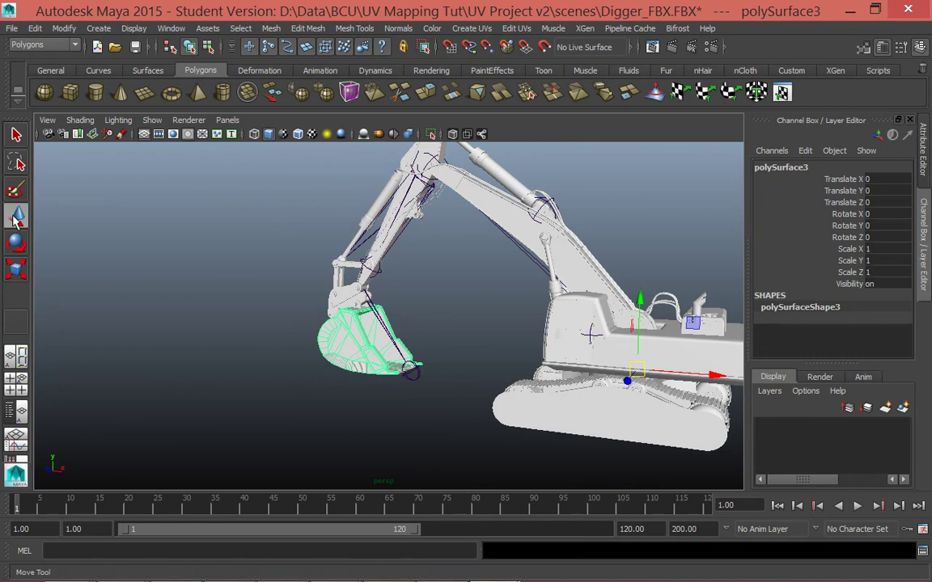
drag(629, 377, 522, 483)
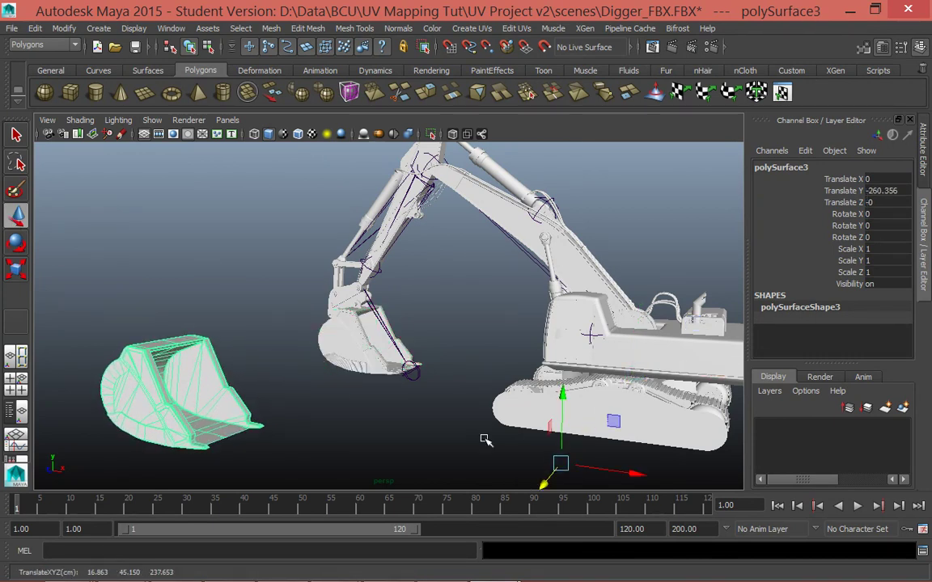
alt+drag(437, 415, 357, 410)
drag(128, 425, 49, 424)
alt+drag(285, 418, 434, 399)
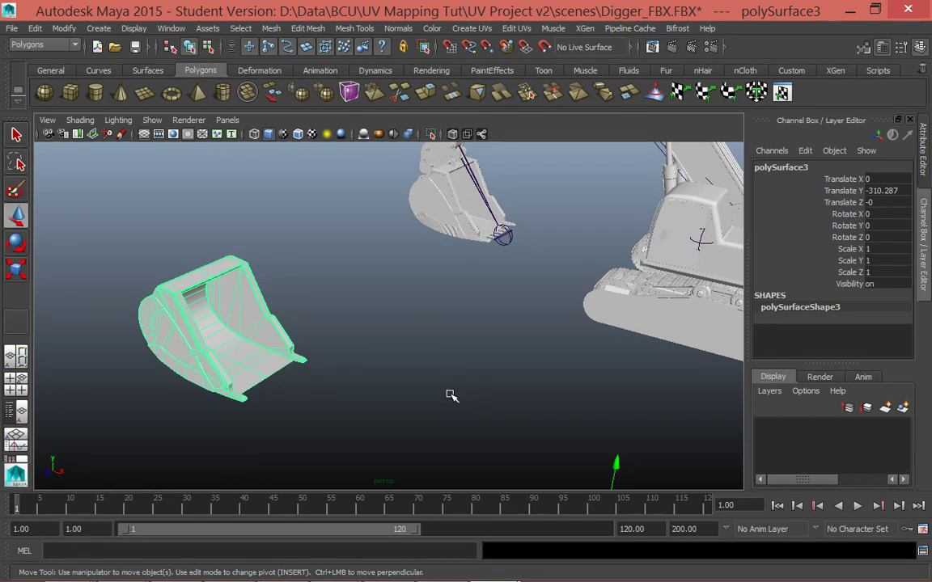
alt+drag(304, 326, 241, 353)
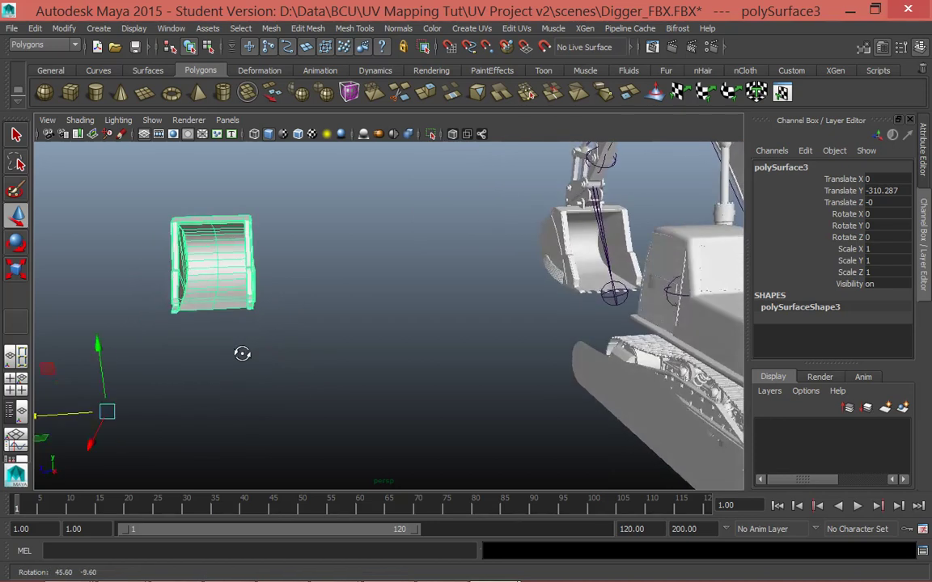
alt+drag(298, 233, 478, 385)
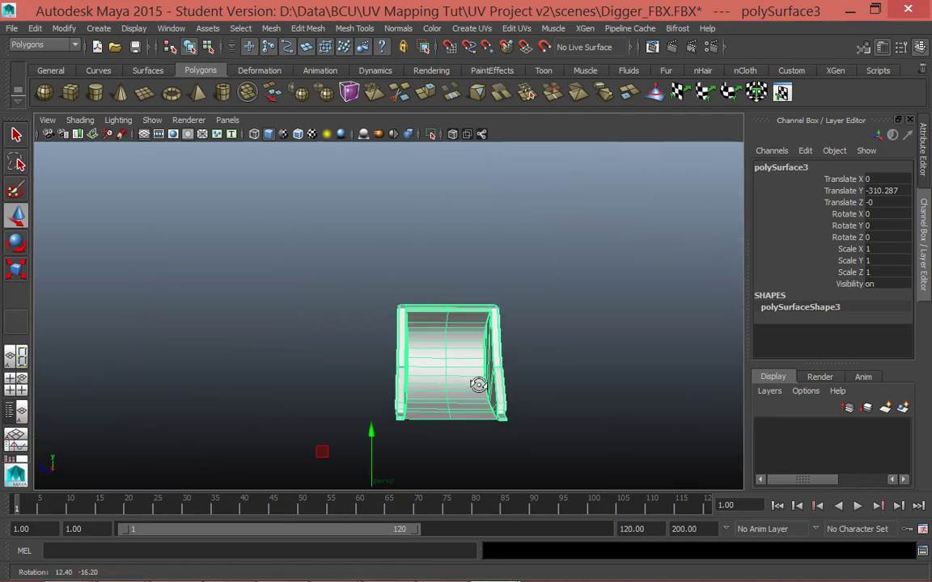
alt+right_drag(342, 426, 528, 360)
alt+drag(528, 360, 555, 390)
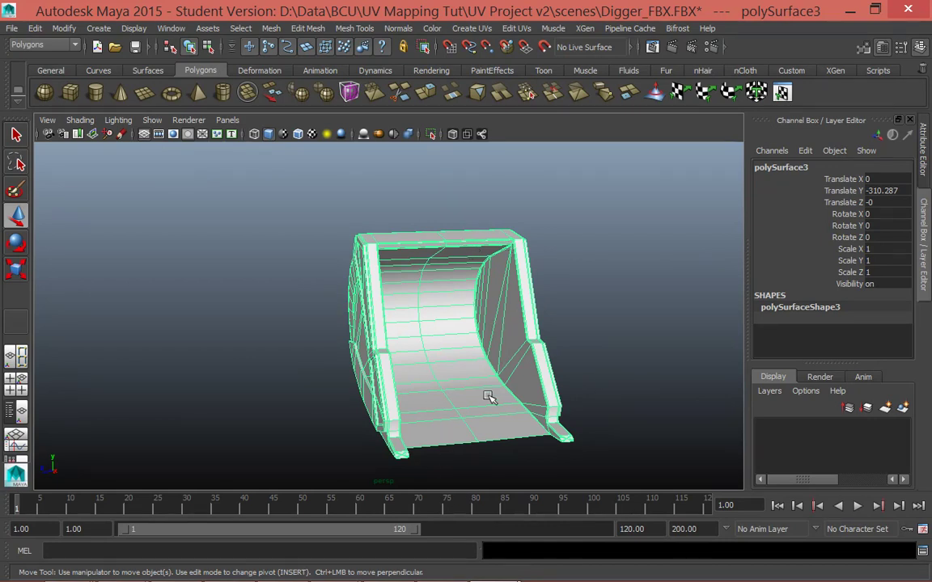
Marquee-select the bucket's left-half faces in Face mode and delete them.
right_drag(435, 325, 437, 268)
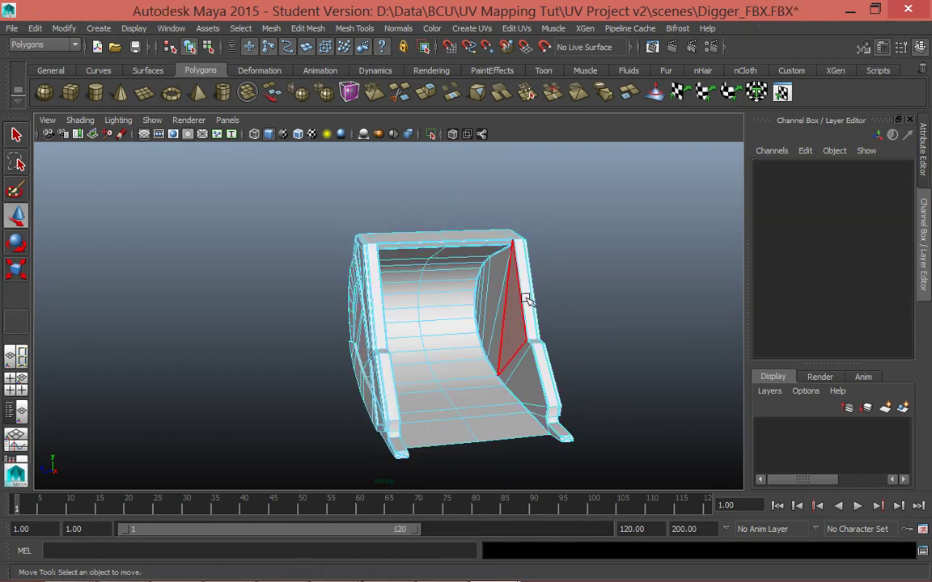
alt+drag(680, 327, 686, 309)
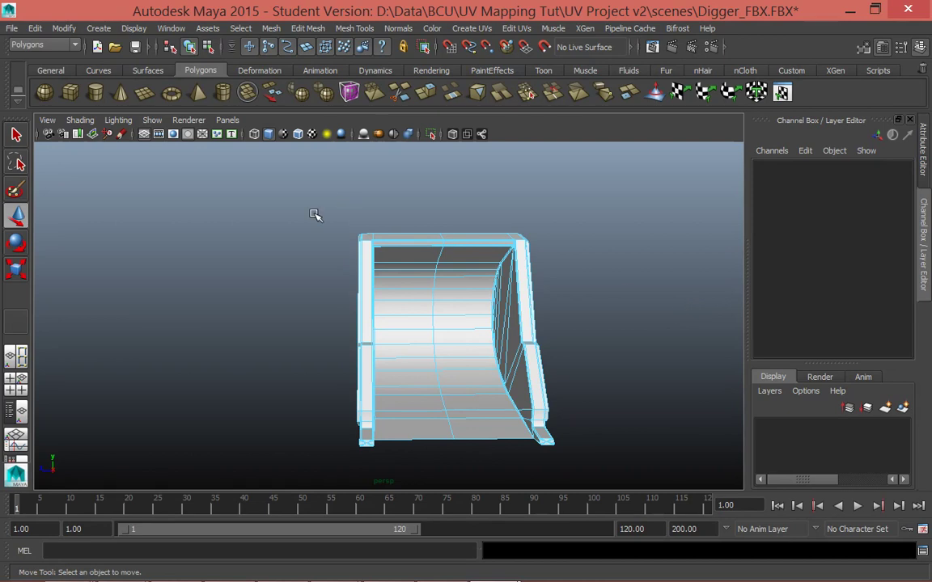
drag(303, 193, 420, 477)
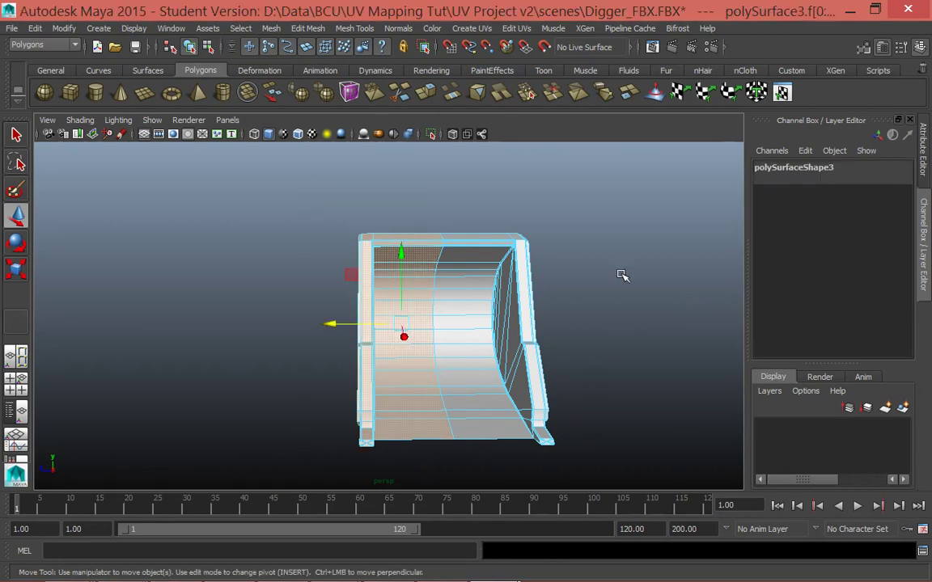
key(Delete)
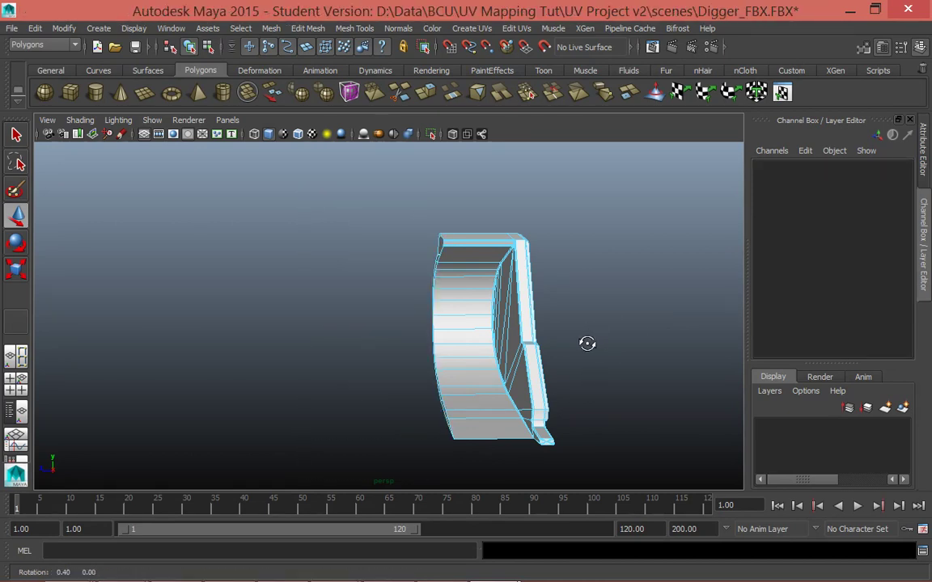
alt+drag(589, 342, 560, 320)
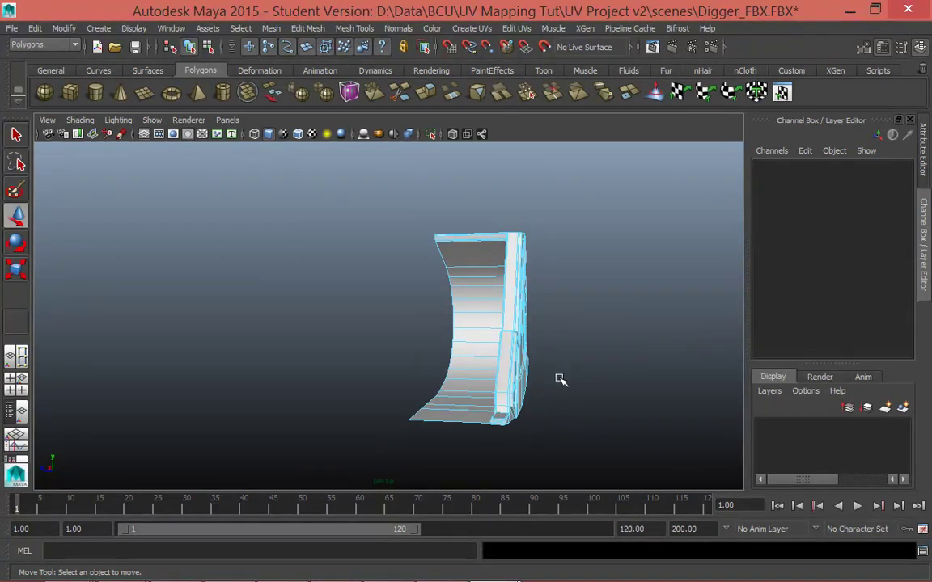
alt+drag(560, 380, 605, 378)
scroll(604, 377, down, 5)
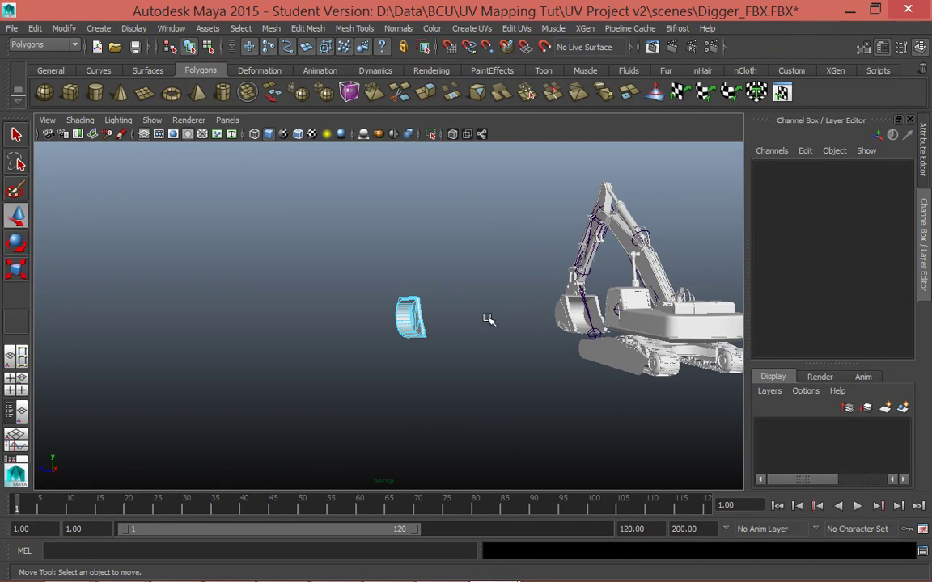
scroll(483, 312, up, 3)
scroll(609, 385, down, 3)
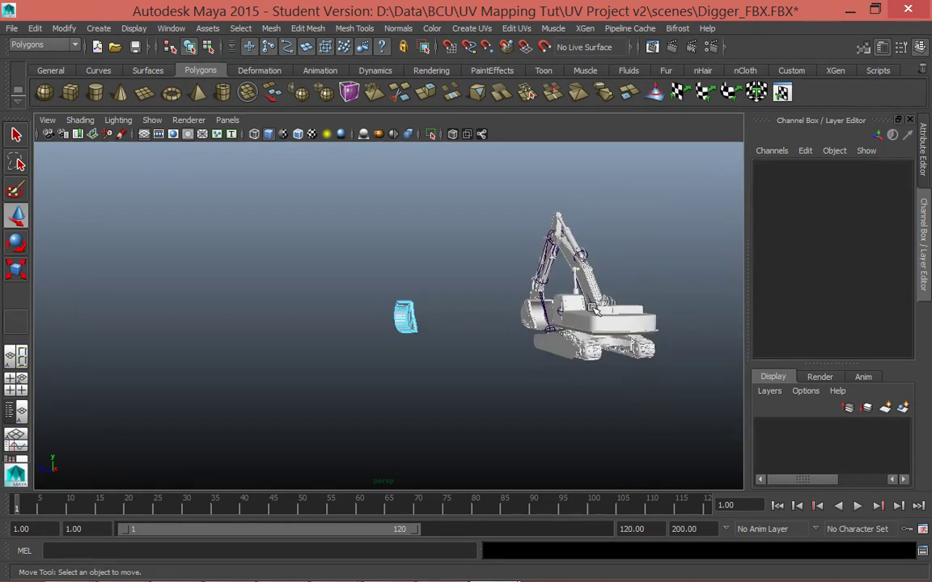
scroll(408, 291, up, 4)
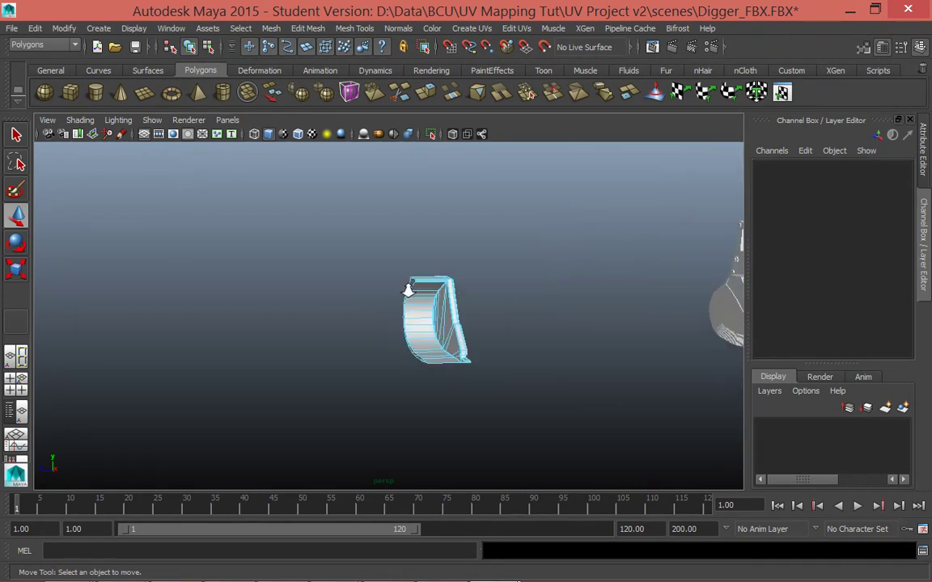
scroll(561, 357, down, 5)
alt+drag(561, 357, 596, 301)
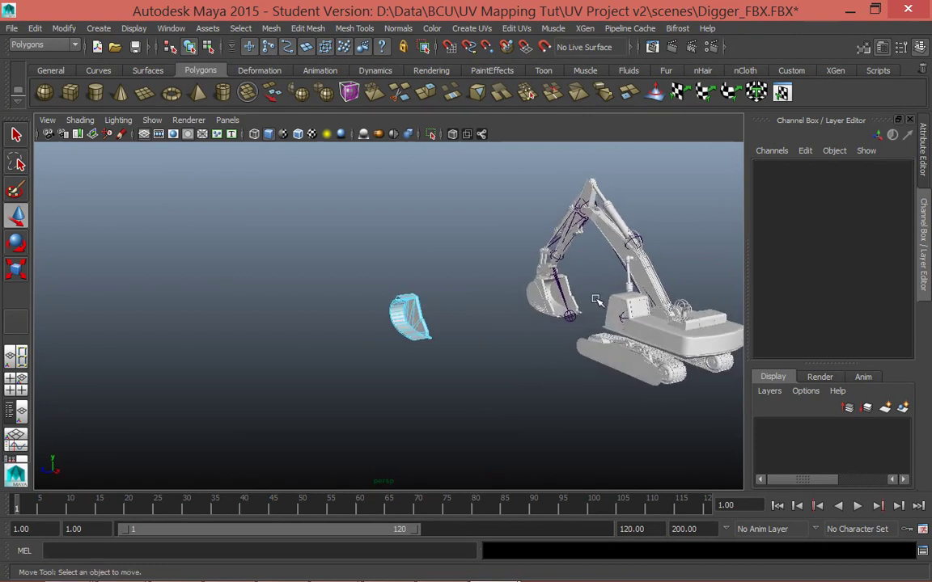
alt+drag(580, 369, 377, 396)
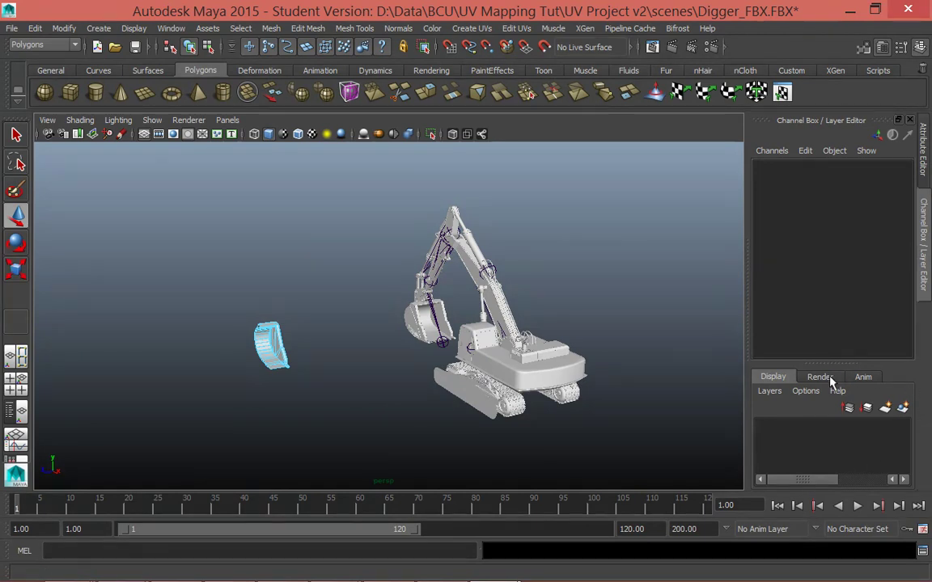
click(171, 28)
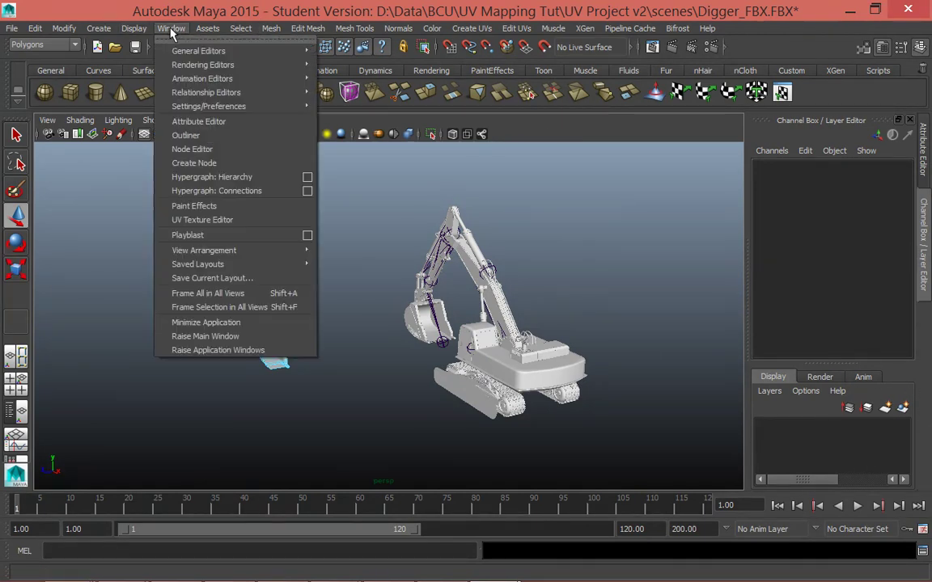
mouse_move(211, 55)
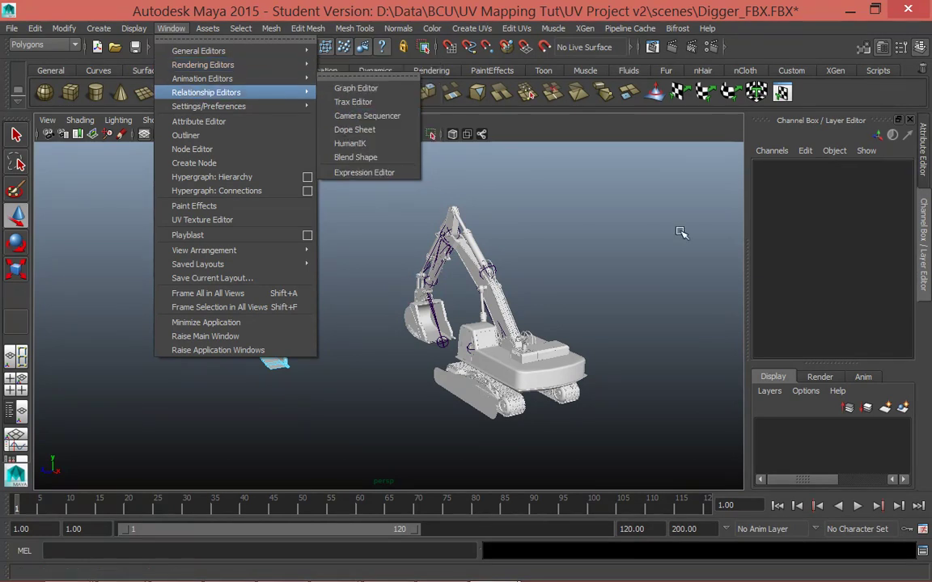
click(813, 450)
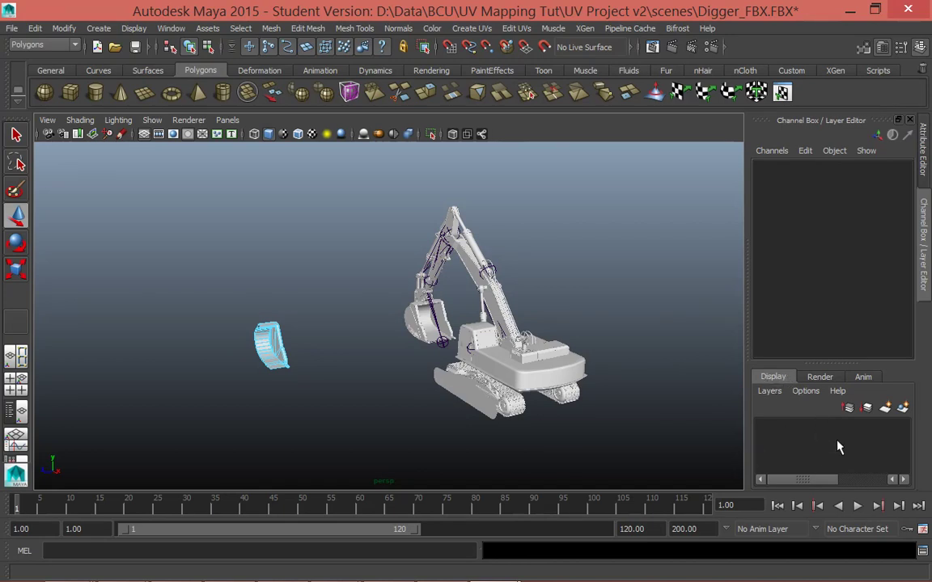
click(167, 28)
mouse_move(194, 65)
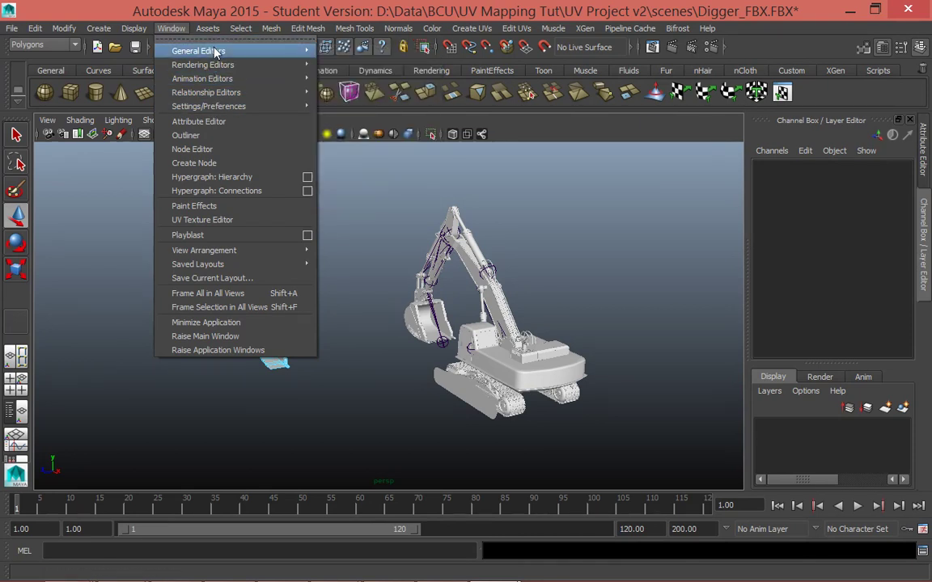
mouse_move(215, 51)
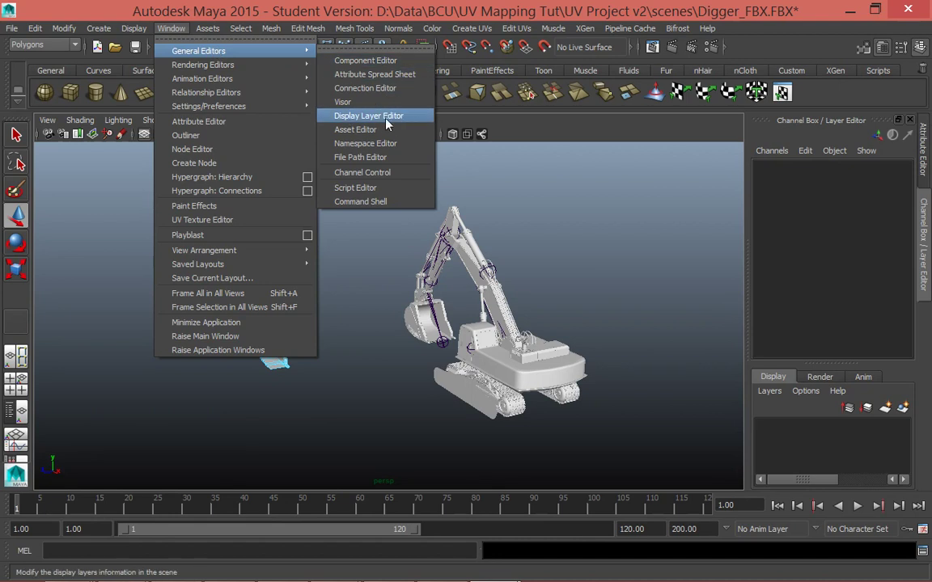
Select all objects, assign them to new display layer1, and toggle its visibility off and on.
click(732, 462)
scroll(356, 322, up, 3)
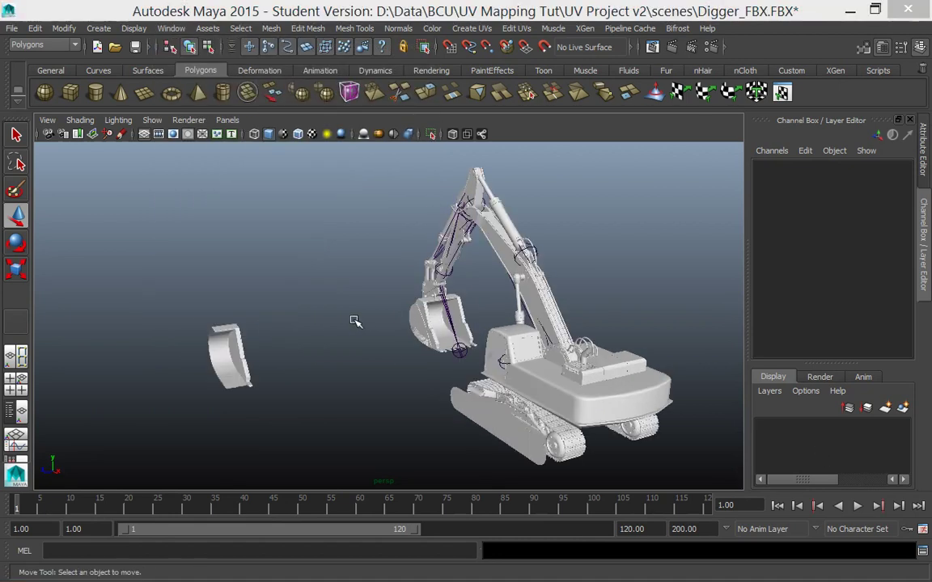
right_drag(356, 322, 361, 362)
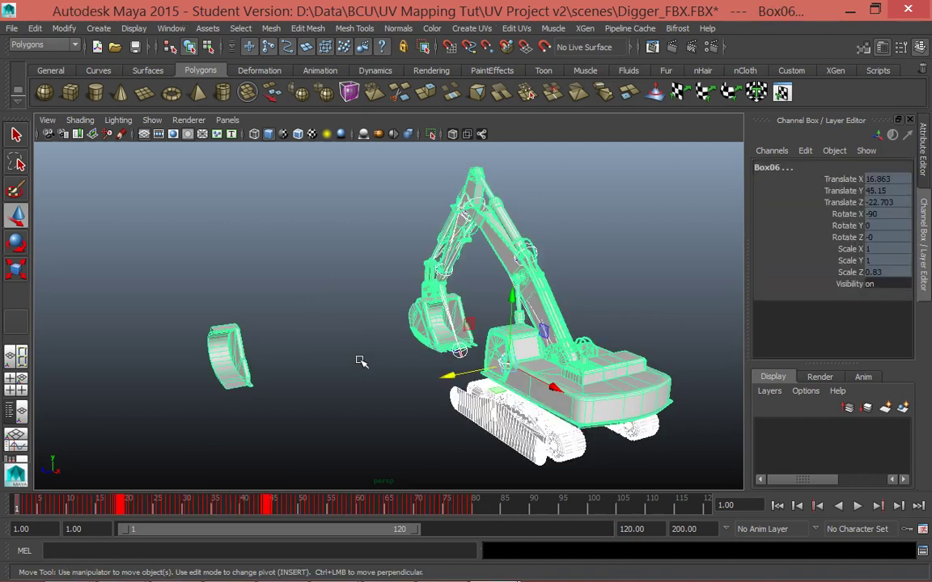
click(903, 409)
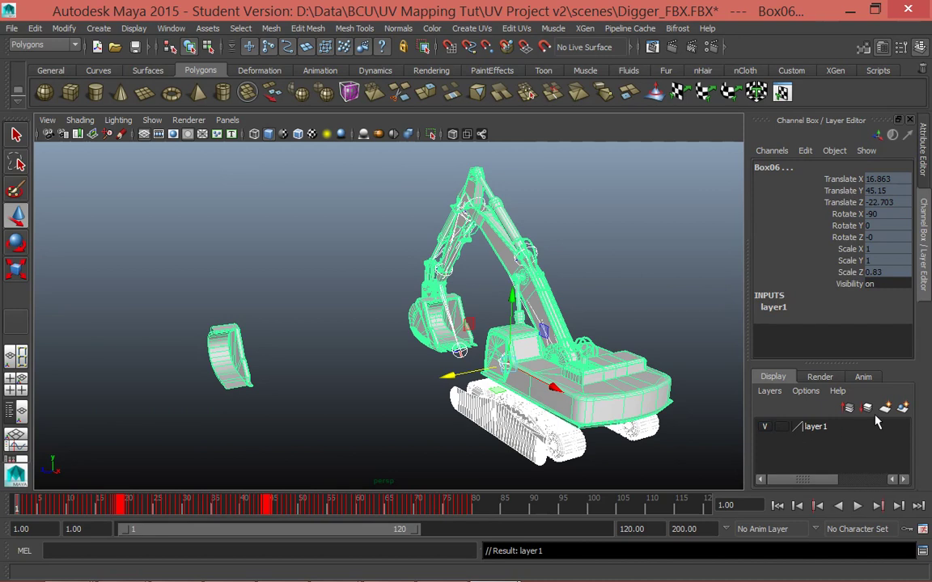
click(766, 428)
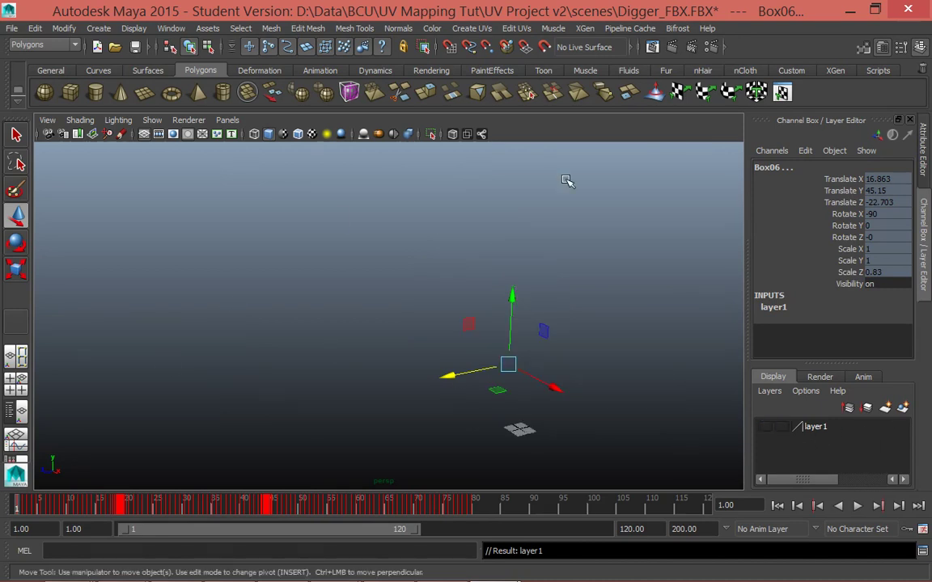
click(766, 428)
Reselect the separated bucket piece, polySurface3.
click(283, 376)
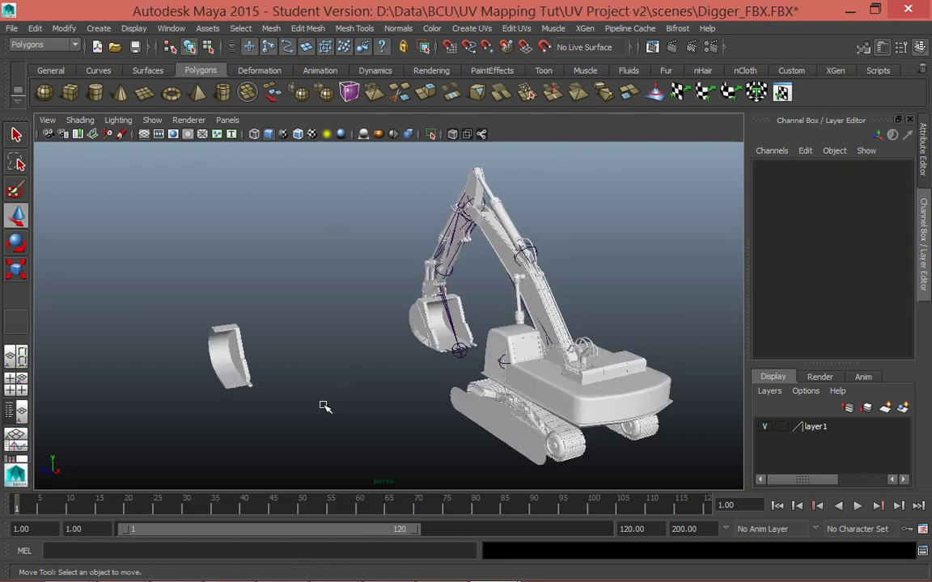
click(235, 368)
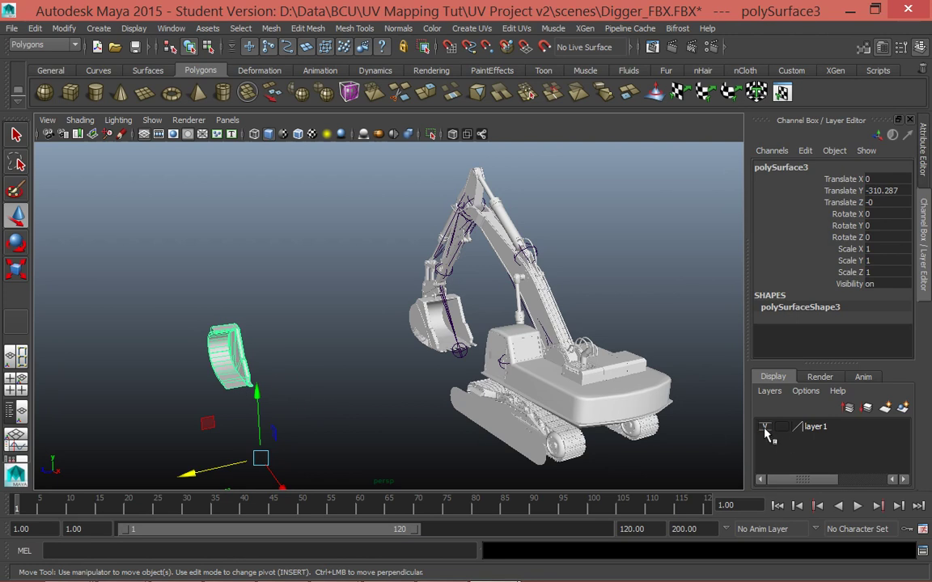
click(304, 363)
click(214, 360)
click(286, 388)
click(215, 333)
Open the Outliner, expand Box06, and drag polySurface3 out to the top level.
click(169, 29)
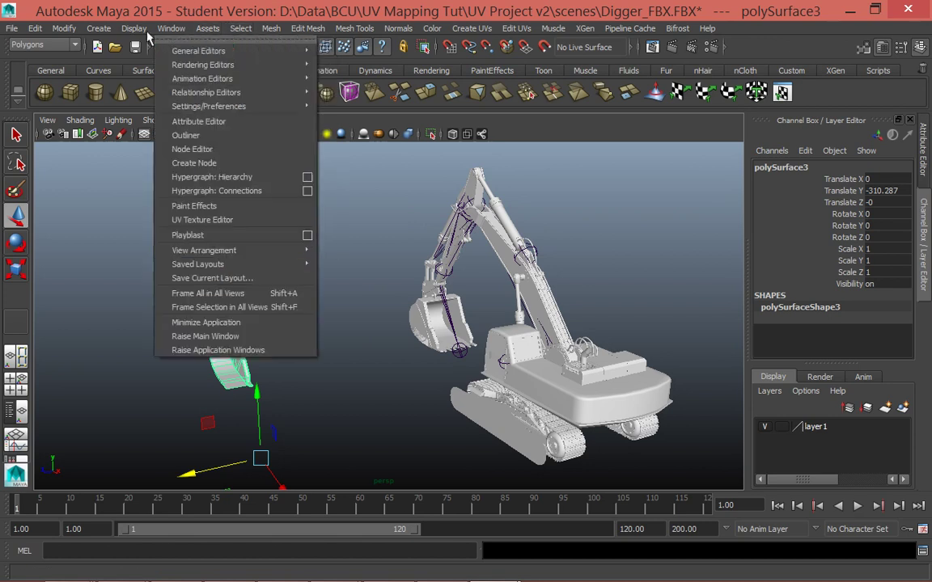
click(193, 148)
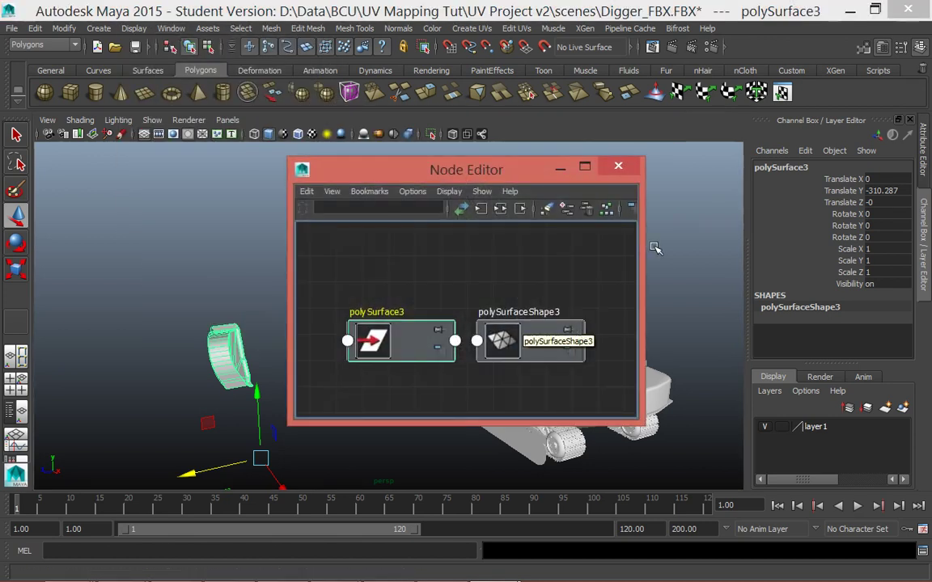
click(618, 166)
click(133, 28)
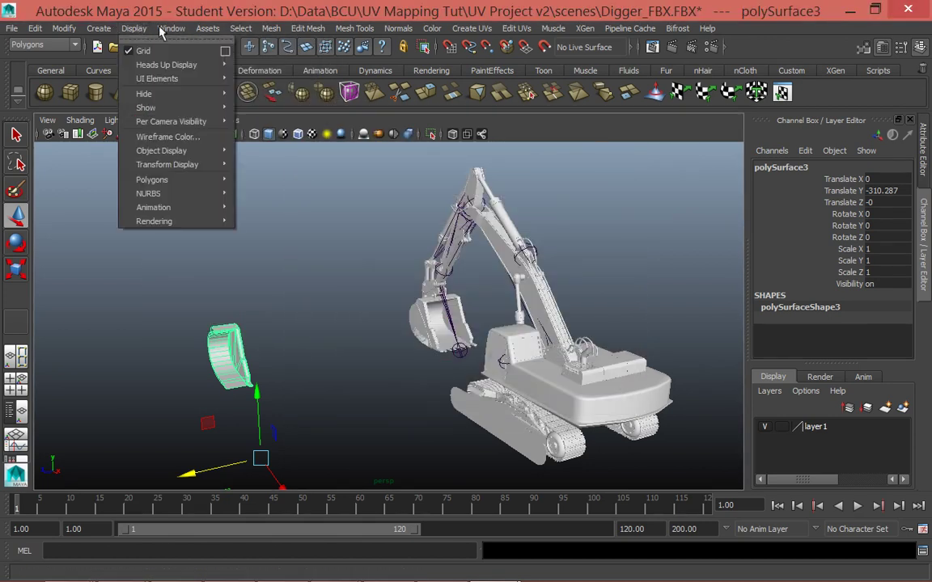
click(194, 141)
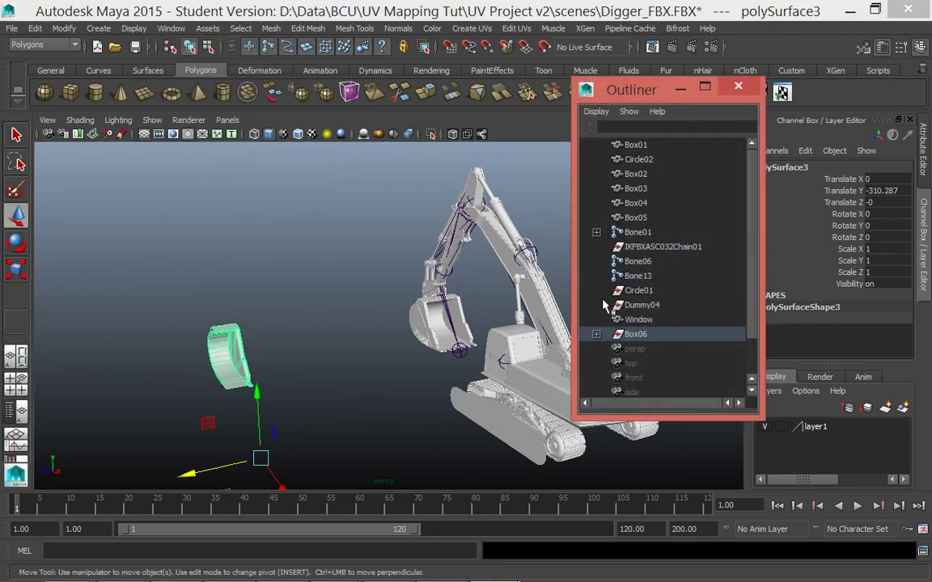
drag(635, 101, 443, 87)
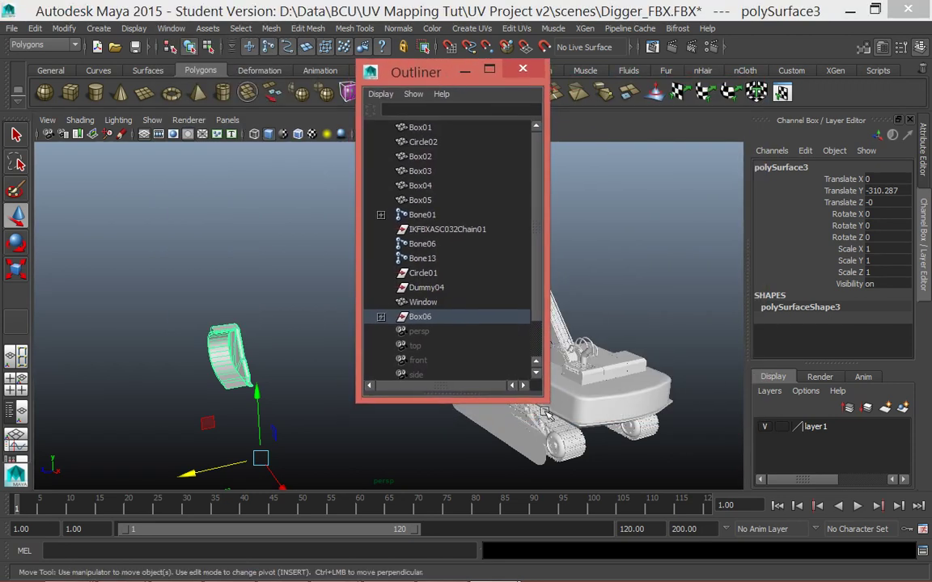
drag(548, 399, 716, 443)
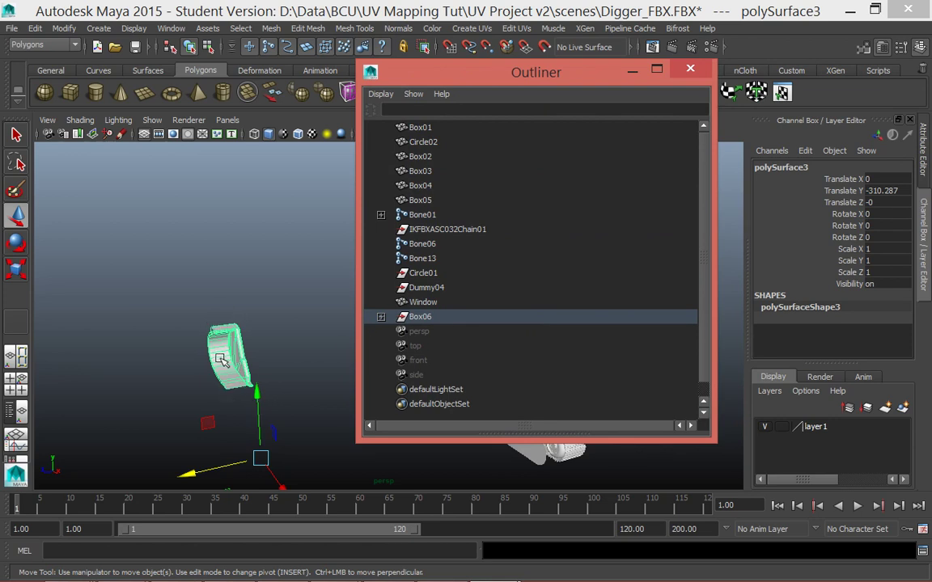
click(381, 317)
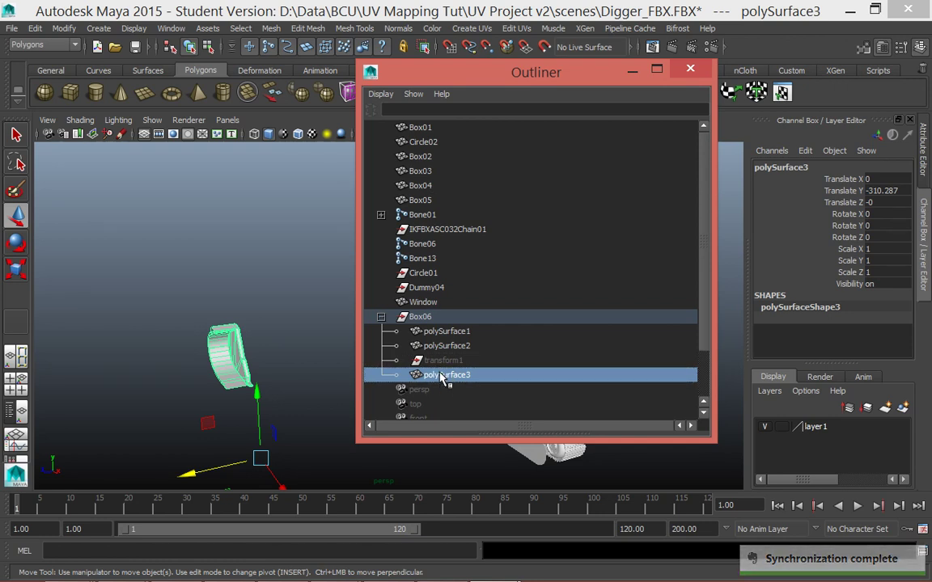
middle_drag(444, 380, 437, 303)
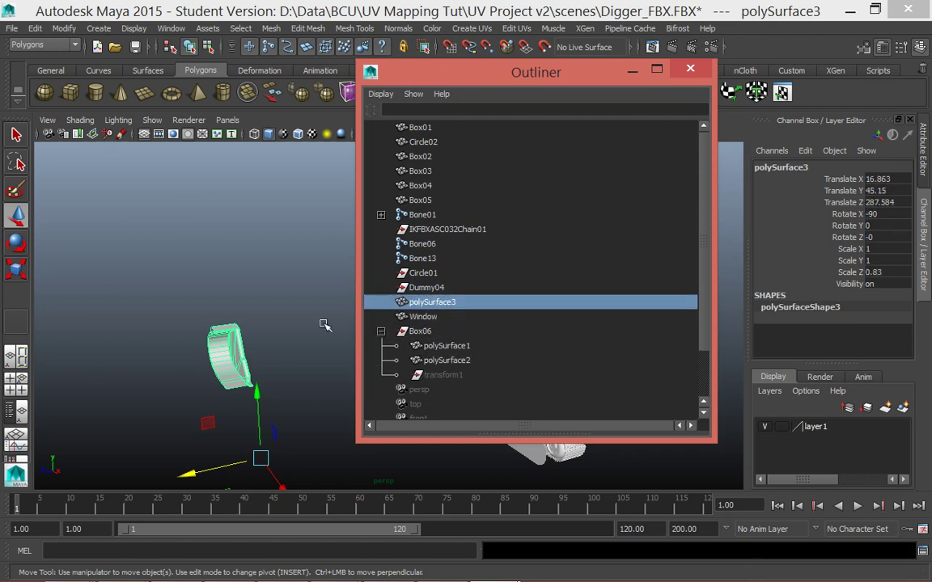
With the Outliner closed, remove the bucket piece polySurface3 from layer1.
click(307, 314)
click(690, 69)
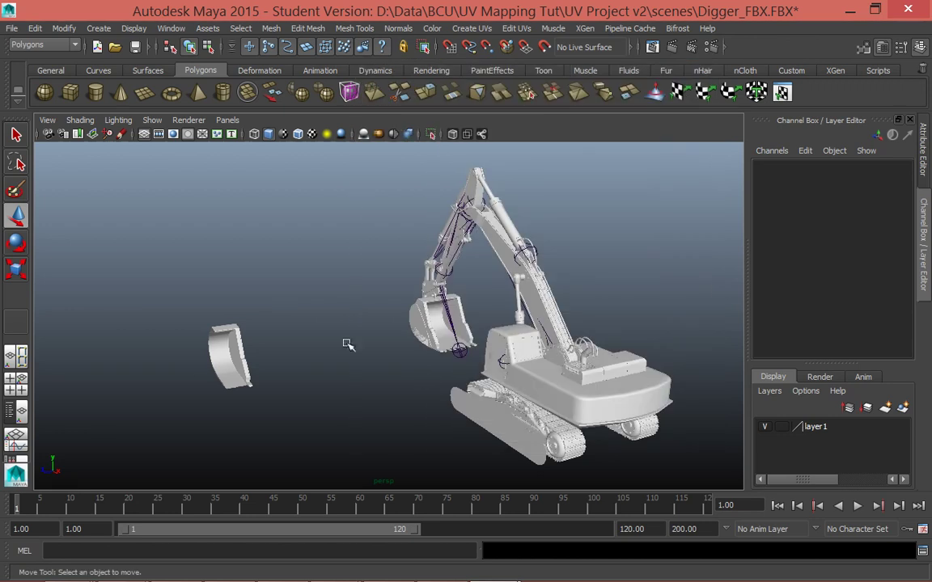
click(222, 356)
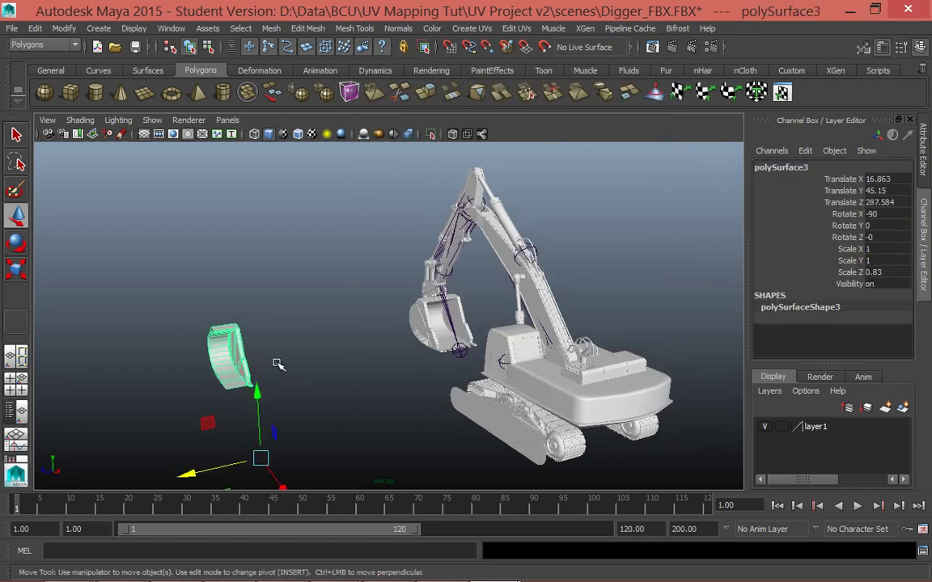
click(272, 368)
click(239, 364)
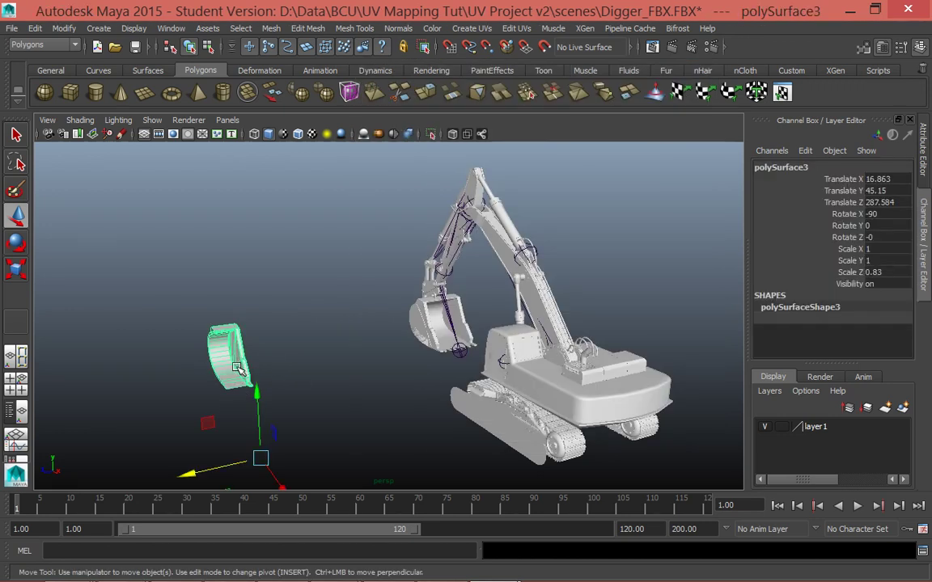
right_click(819, 431)
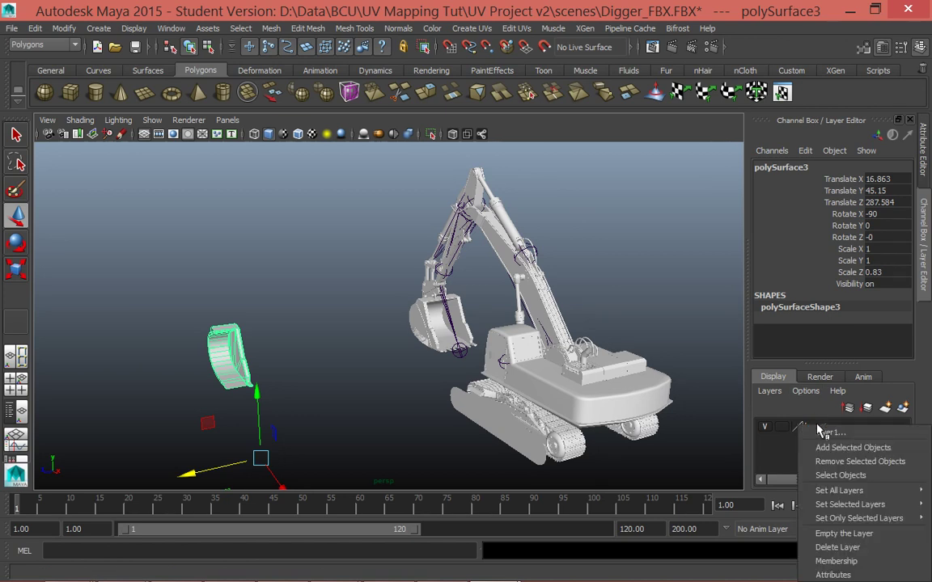
click(825, 517)
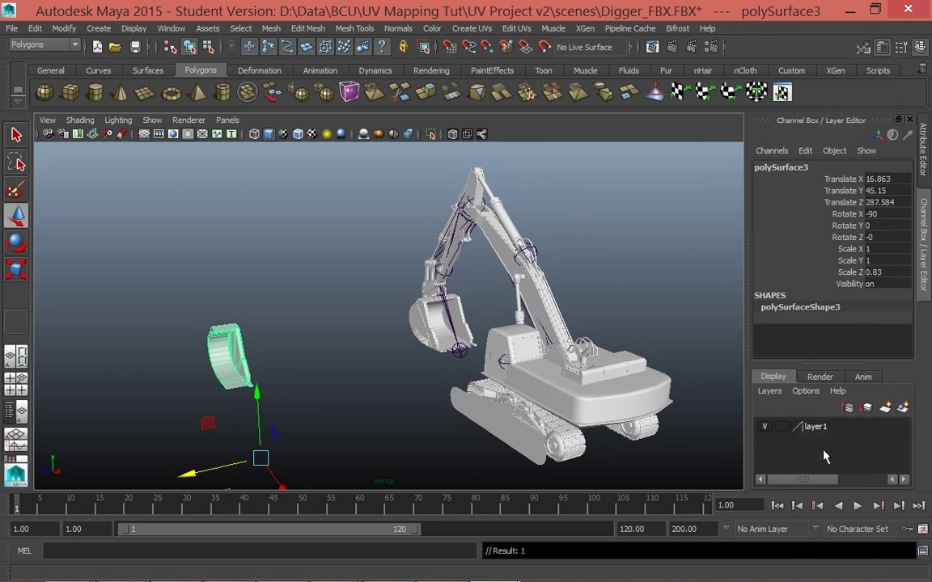
Hide layer1 so only the bucket half shows, then frame it and view it side-on.
click(765, 427)
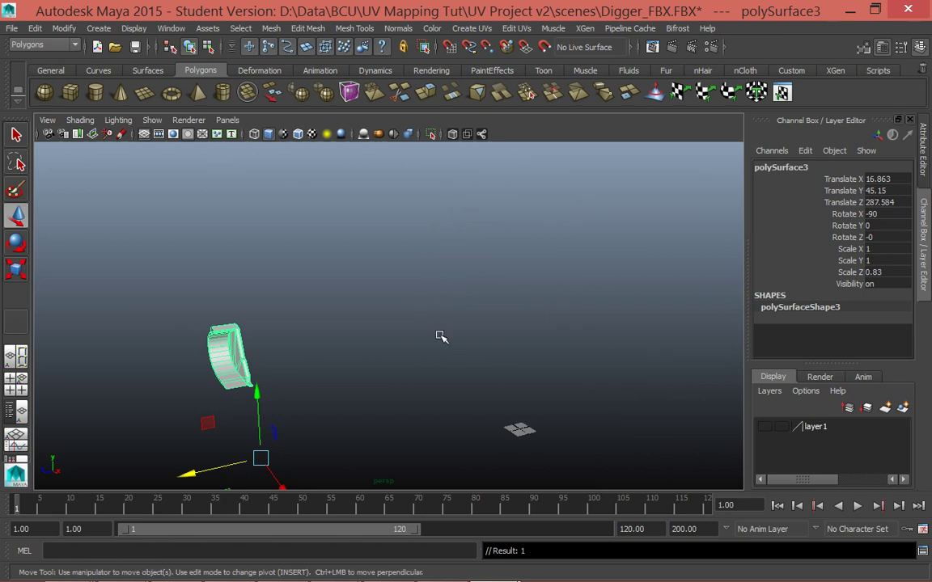
click(763, 429)
click(765, 428)
click(765, 427)
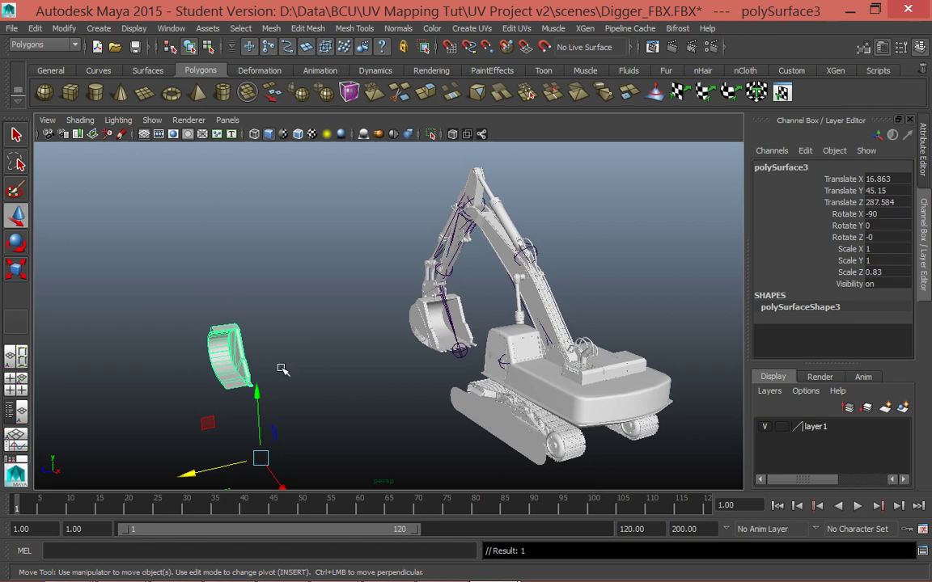
click(766, 429)
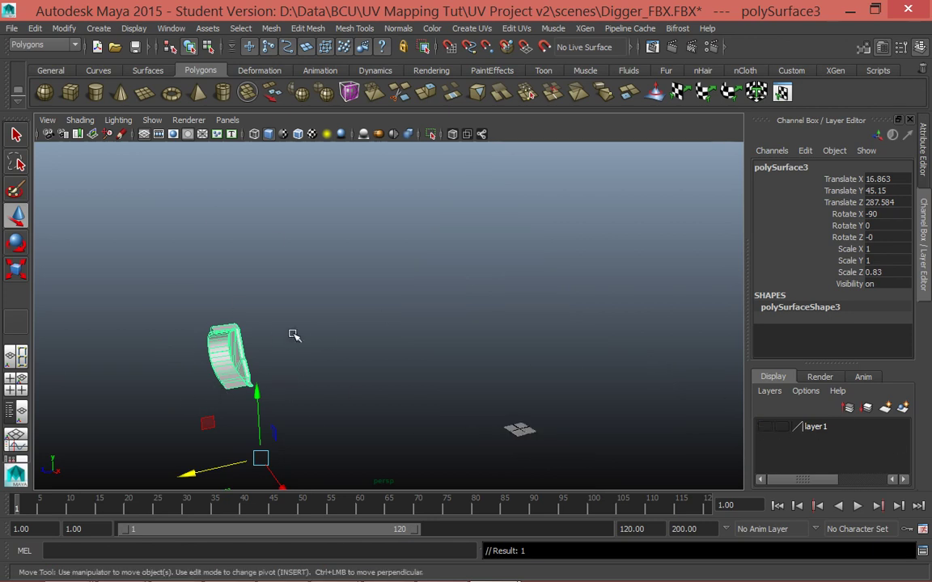
key(f)
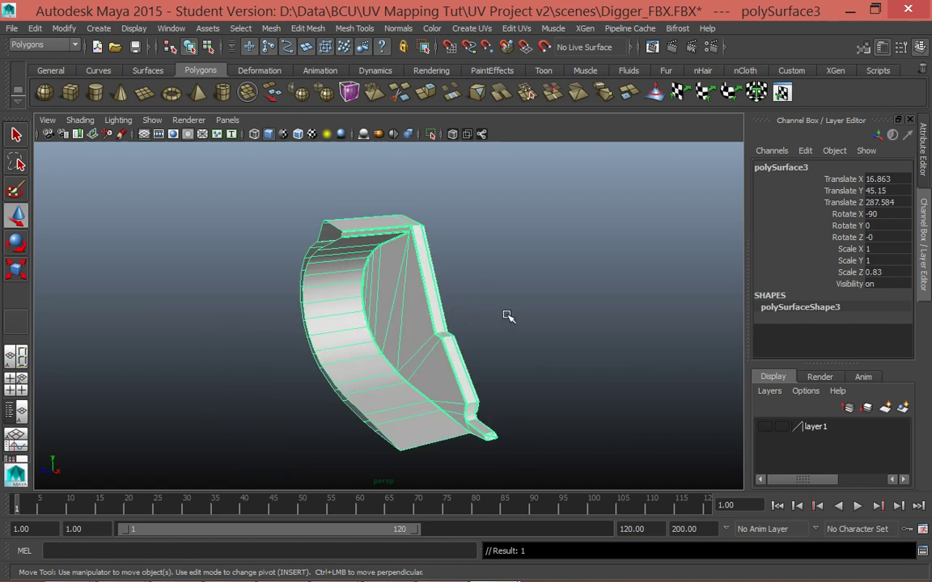
alt+drag(507, 316, 428, 232)
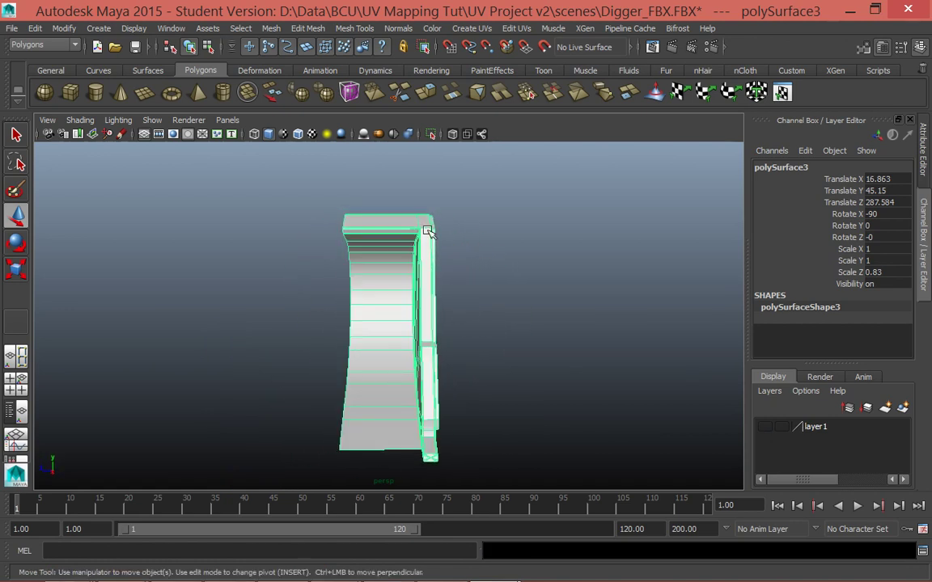